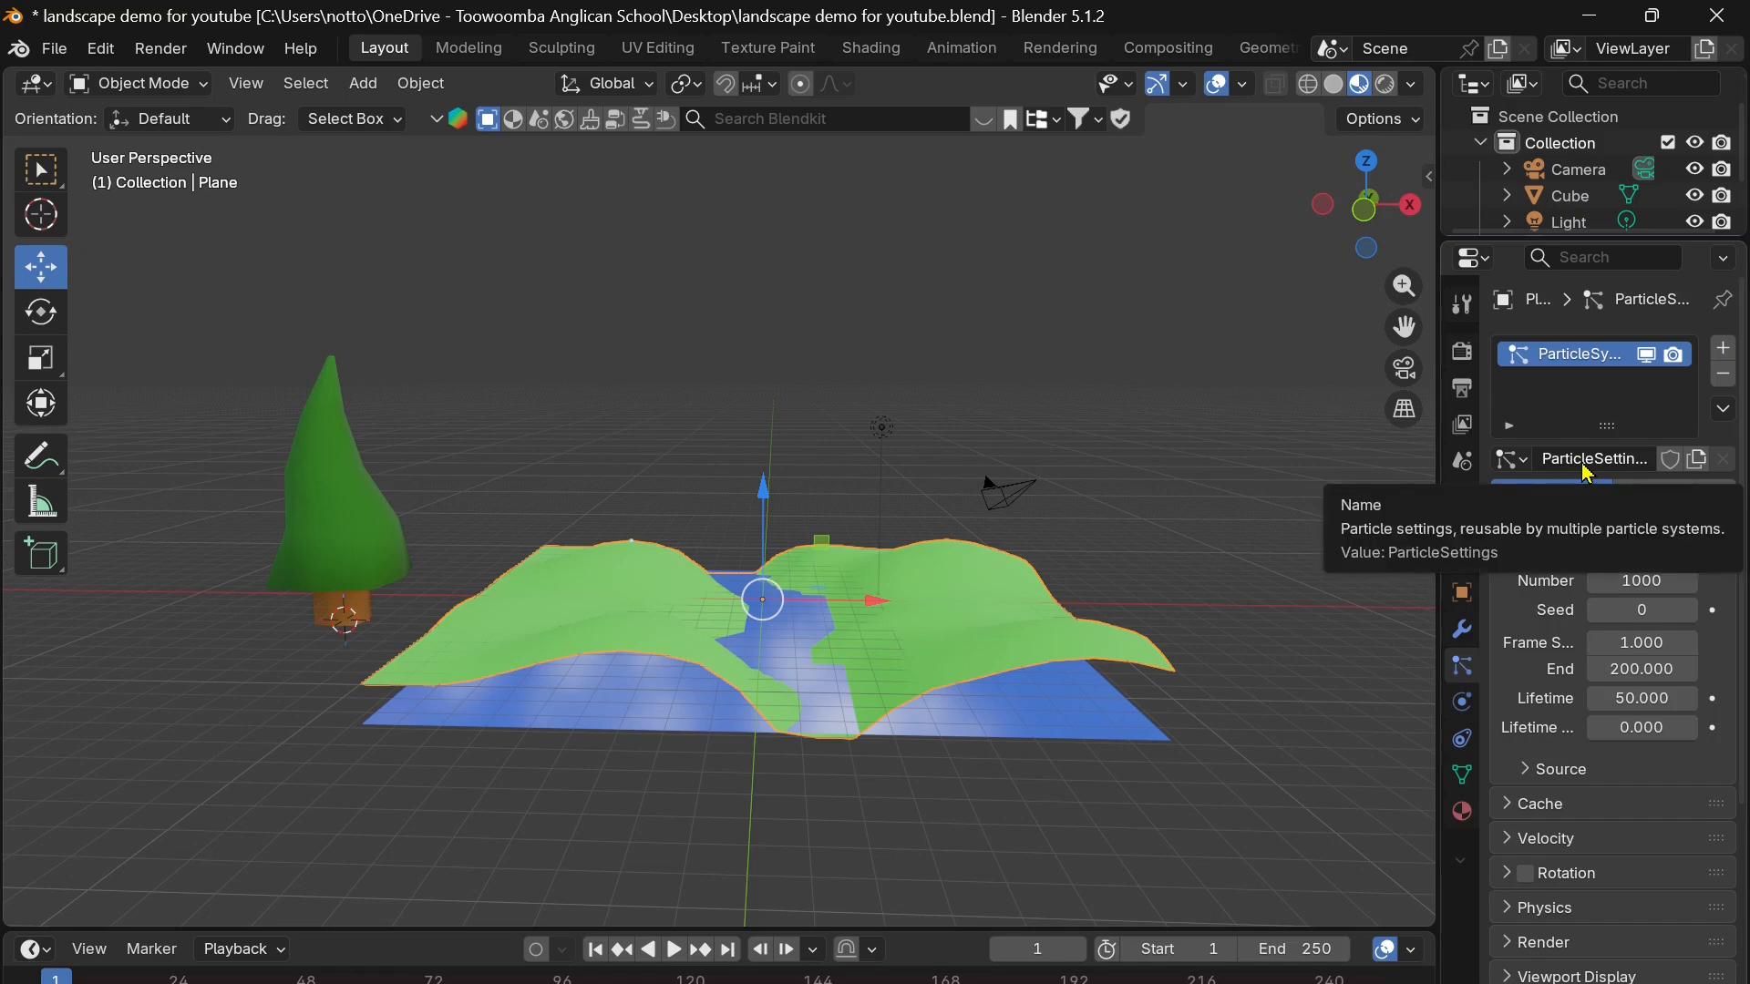
- Rename the terrain's particle settings to "trees" and change the particle type to Hair
click(1604, 459)
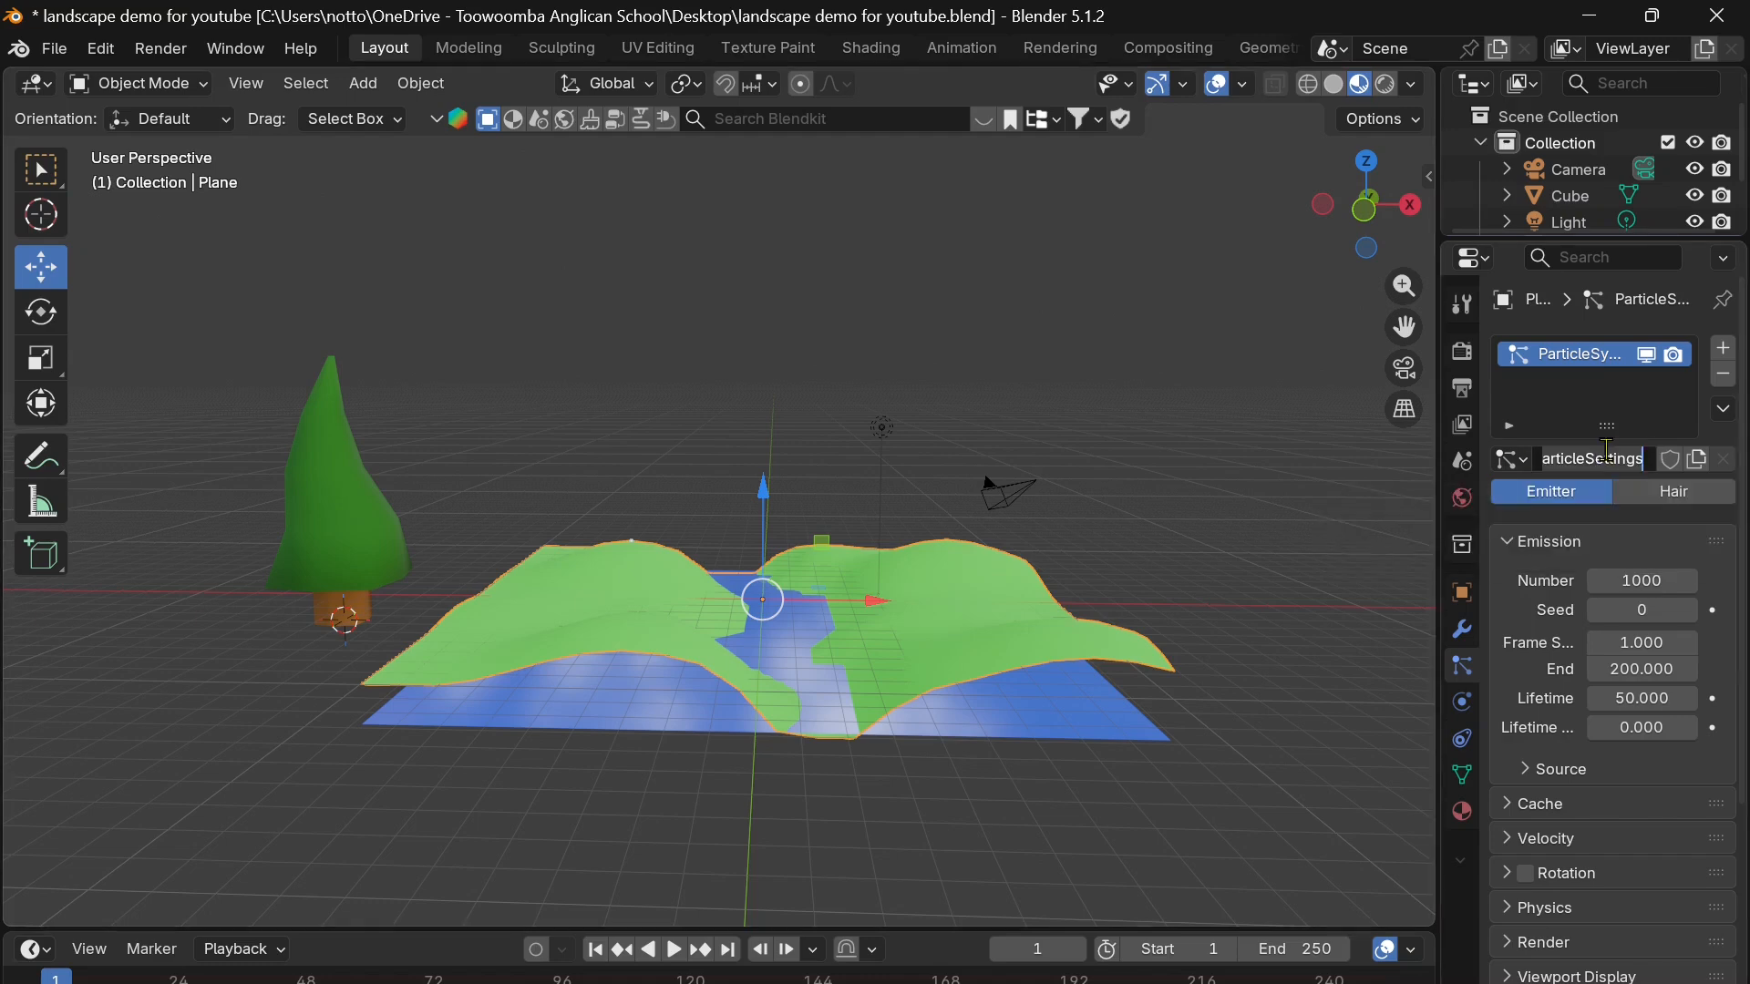
text(trees)
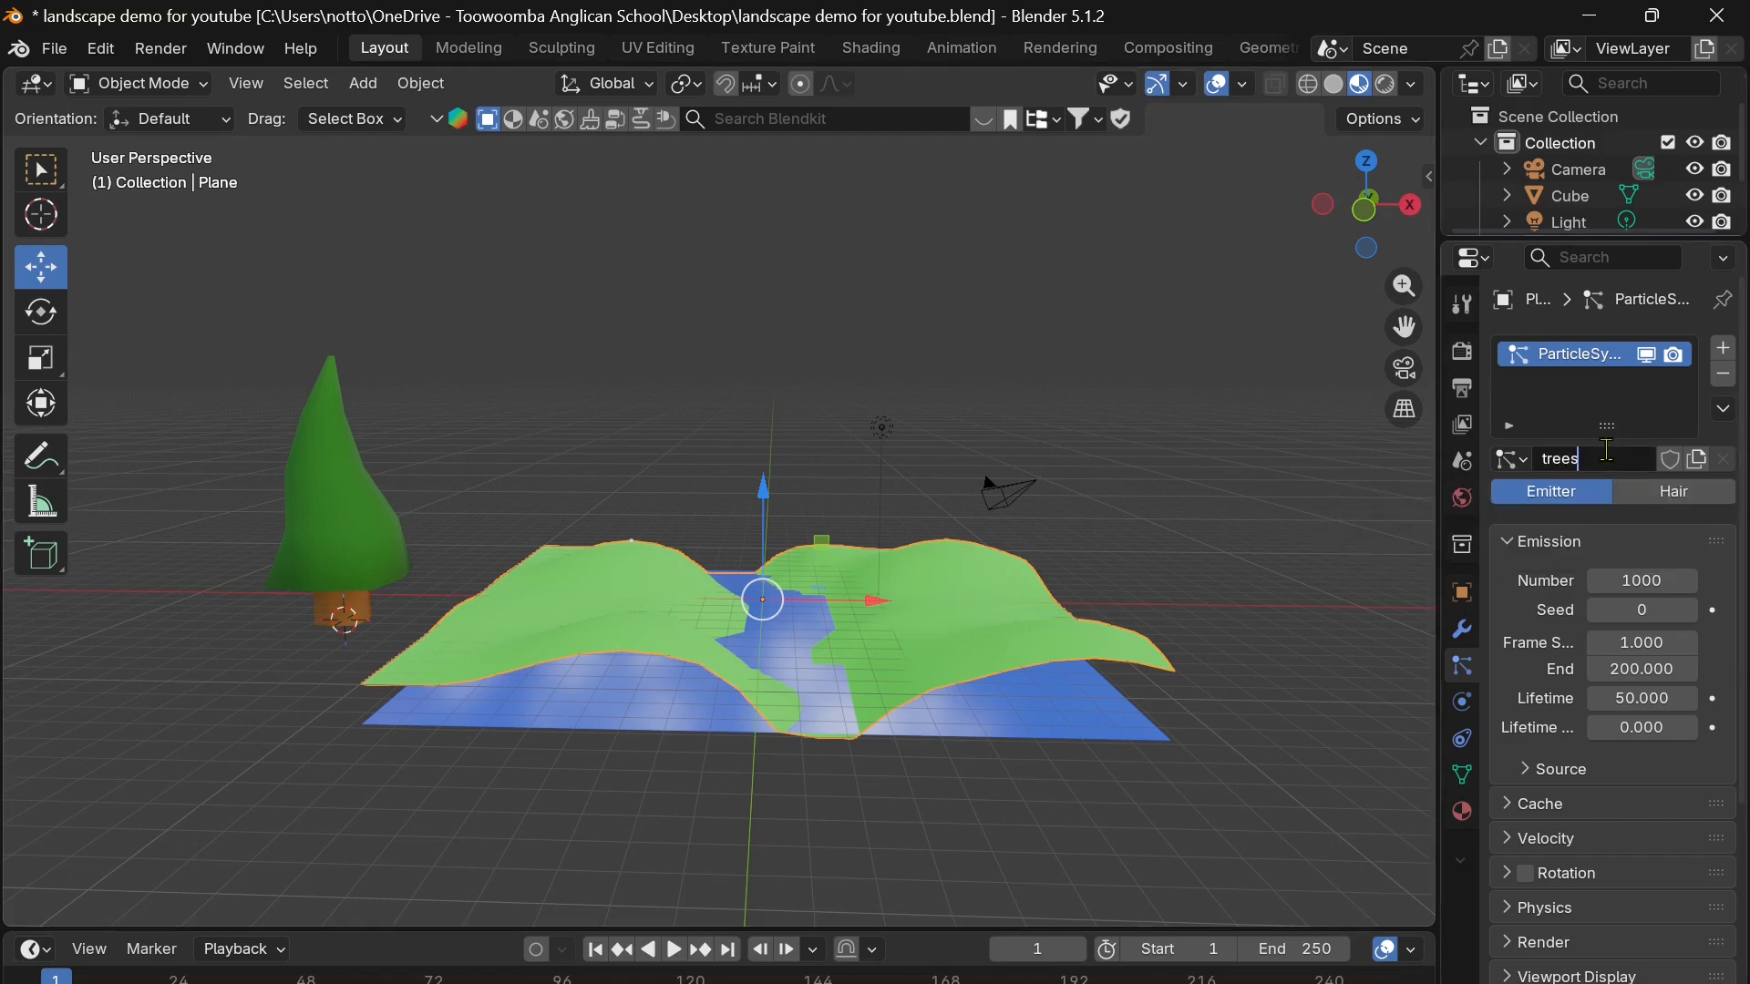
key(Return)
click(1677, 497)
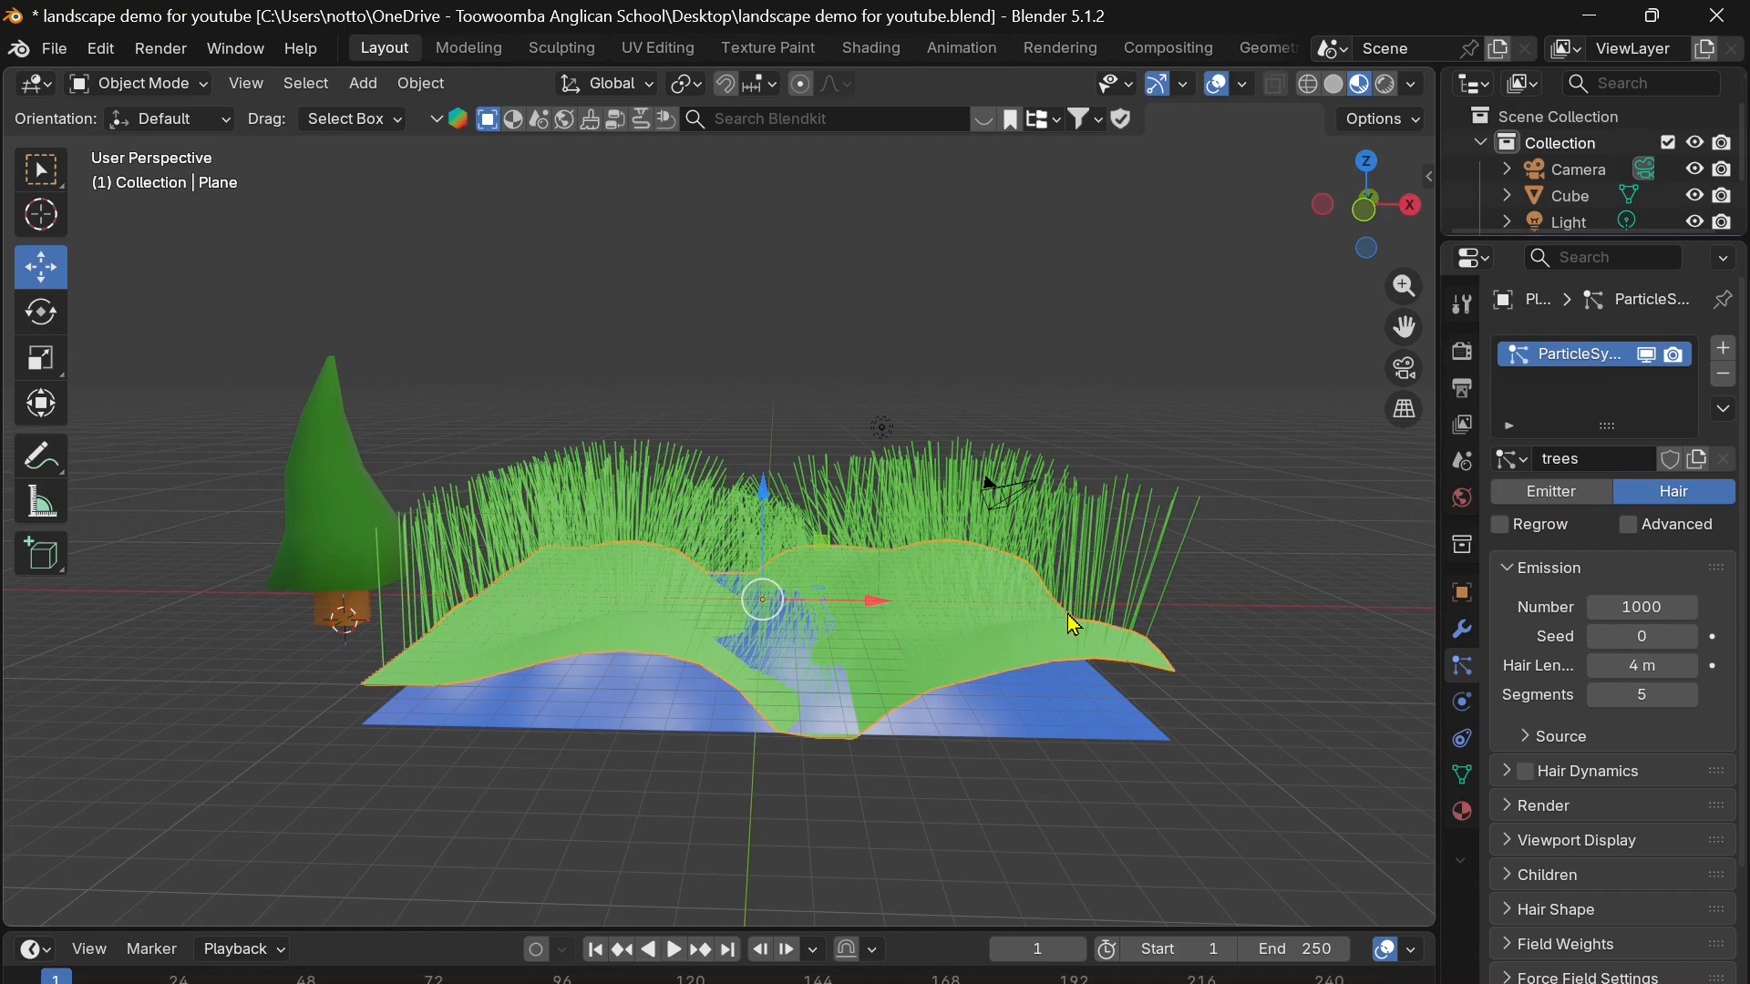
- Set the emission number of the hair particle system to 50
scroll(1075, 625, up, 2)
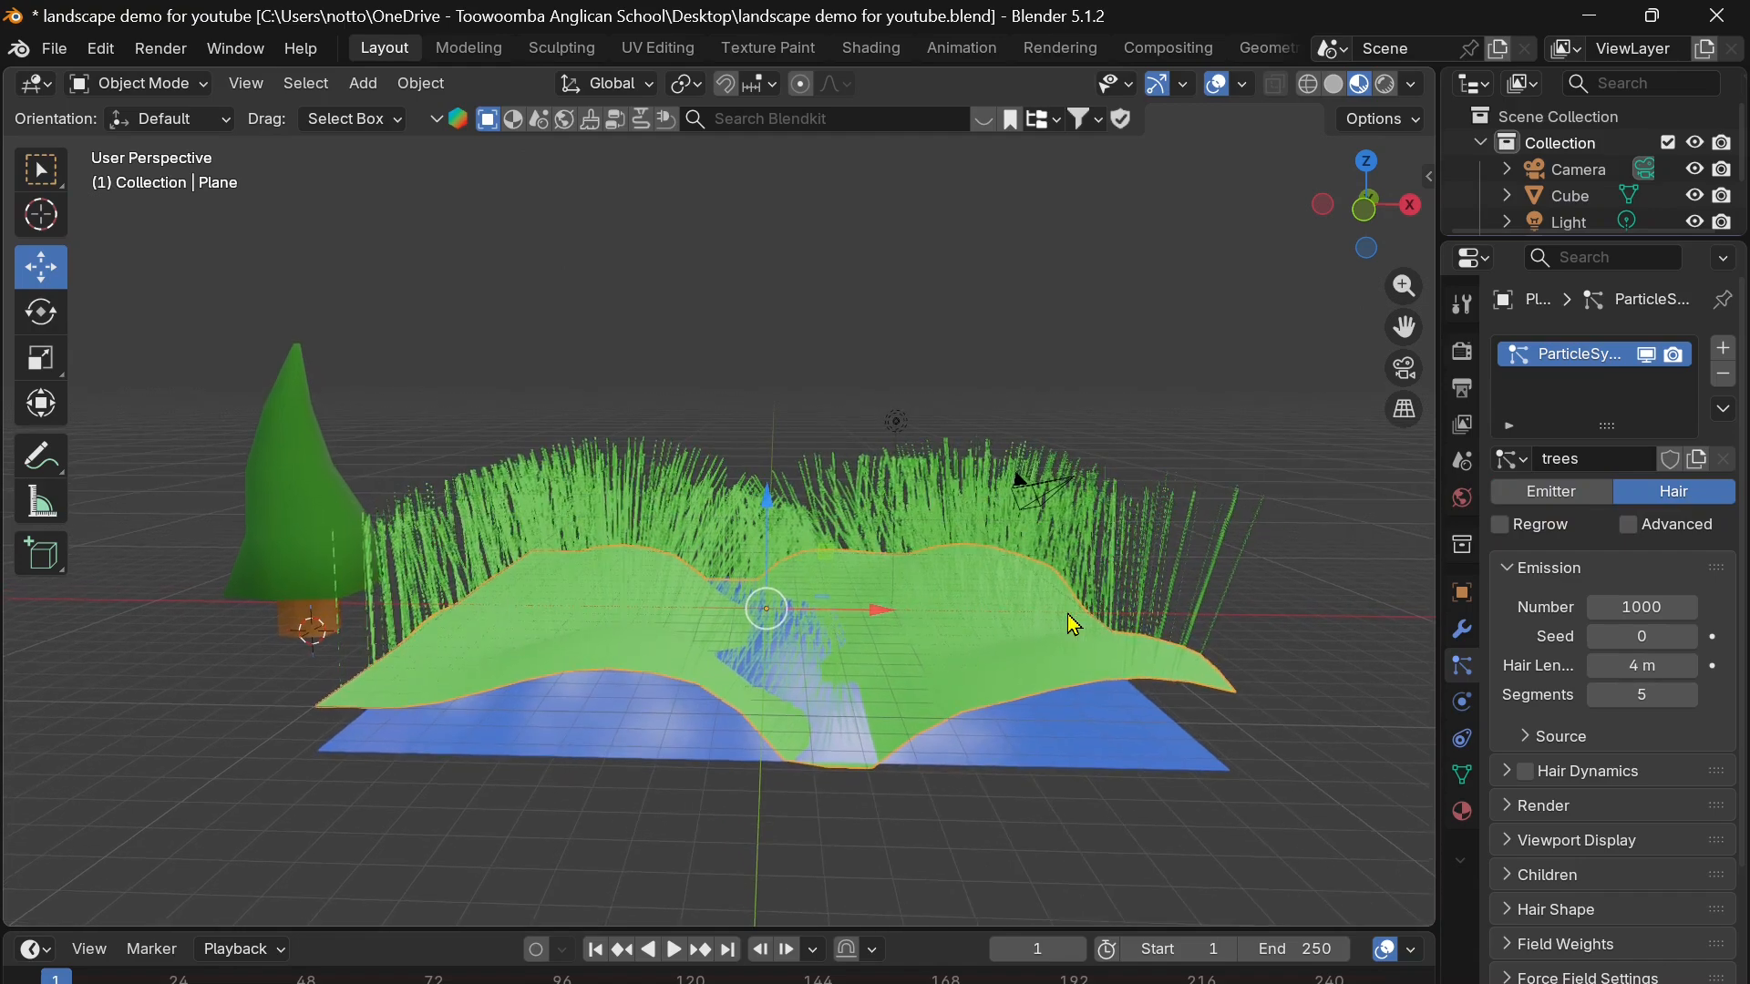
shift+scroll(1068, 614, right, 2)
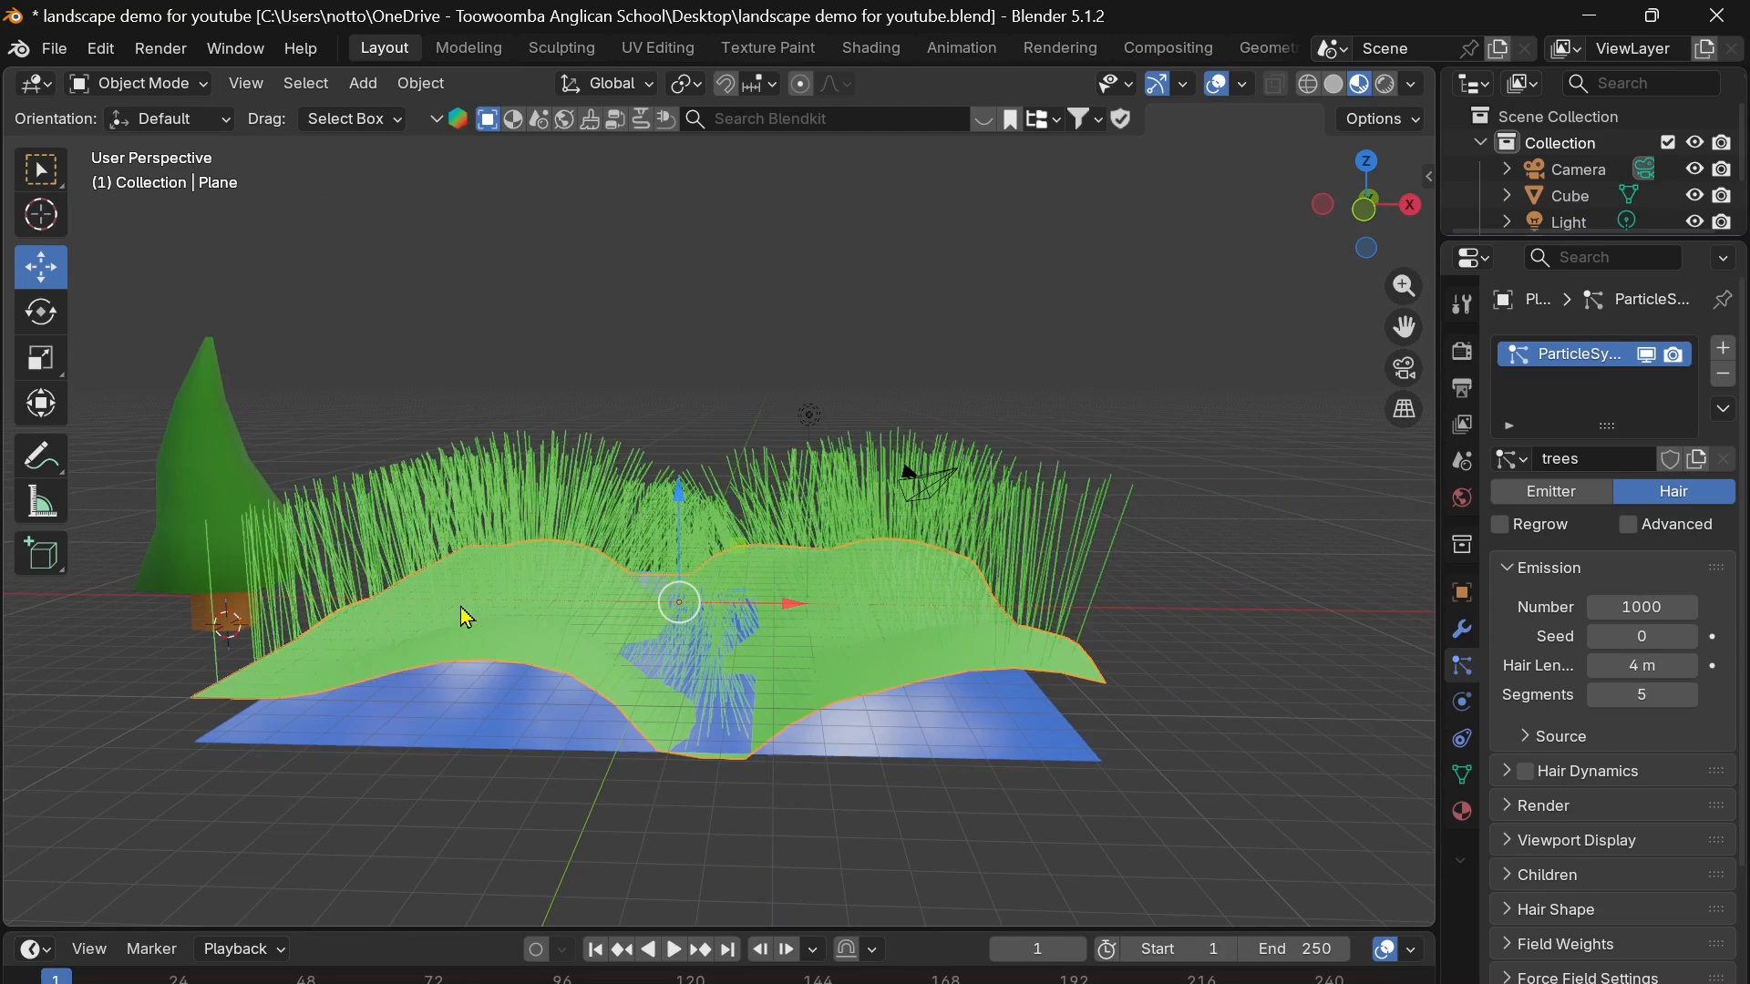
click(1649, 609)
text(50)
key(Return)
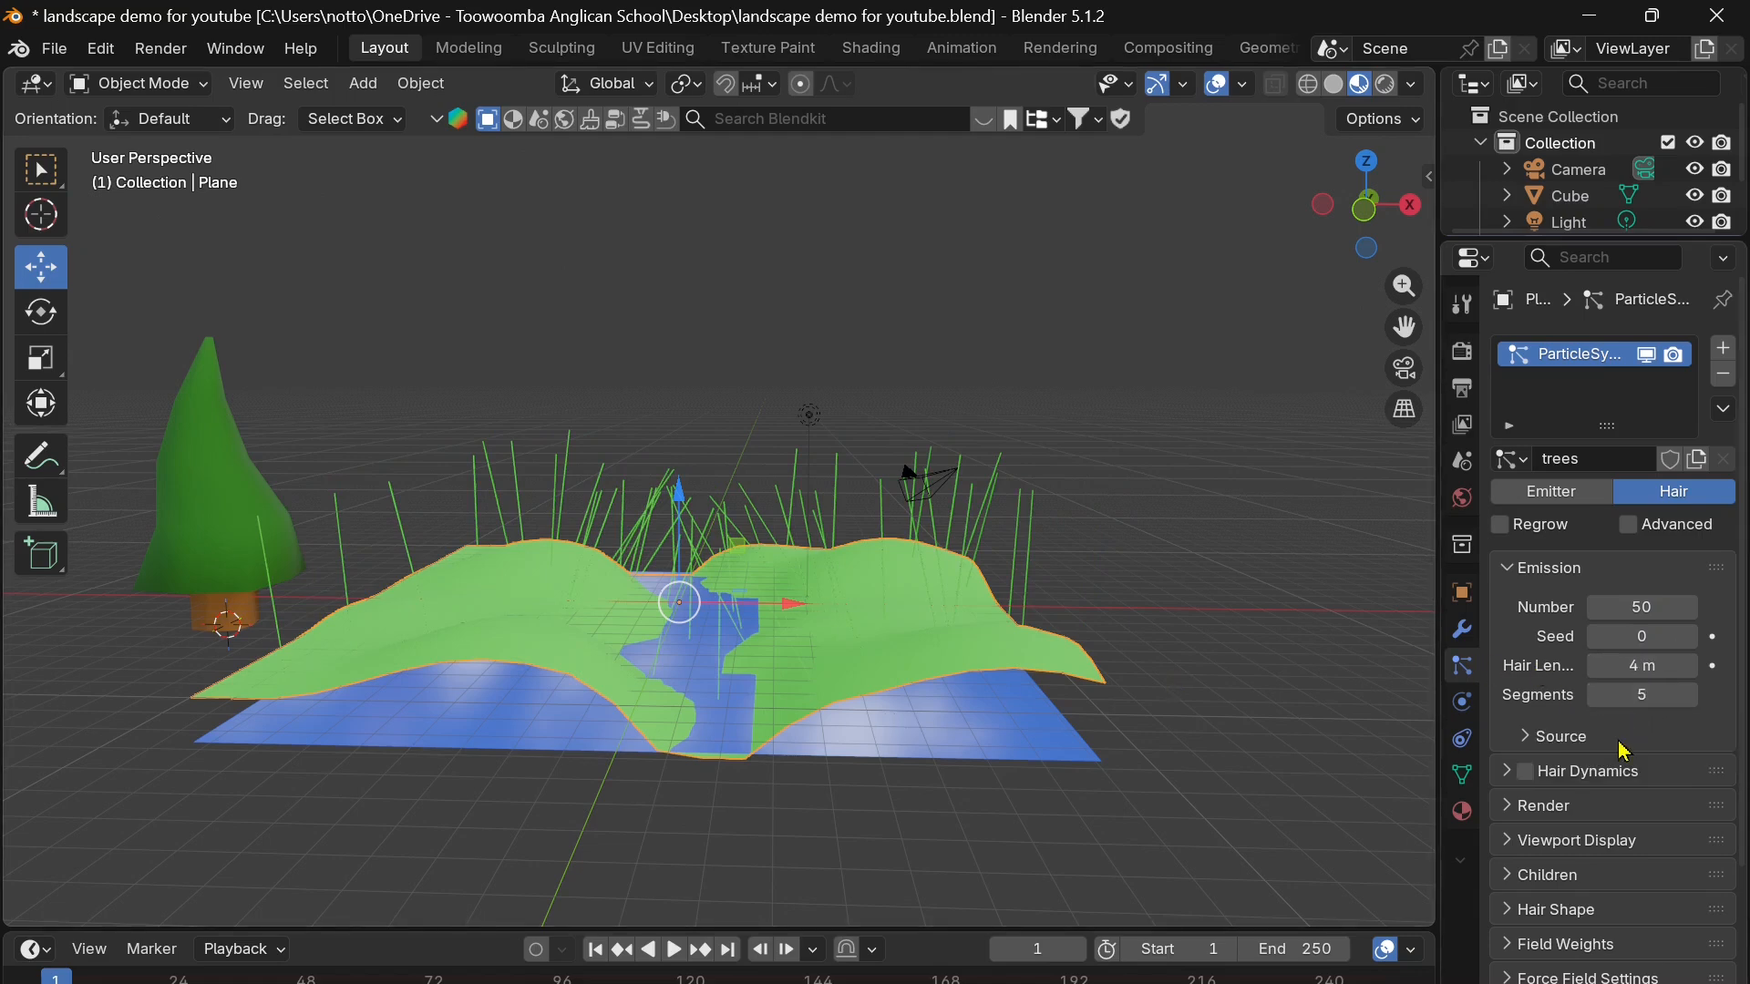
- Render the hair particles as Object, using the tree beside the terrain as the instance object
scroll(1631, 739, down, 4)
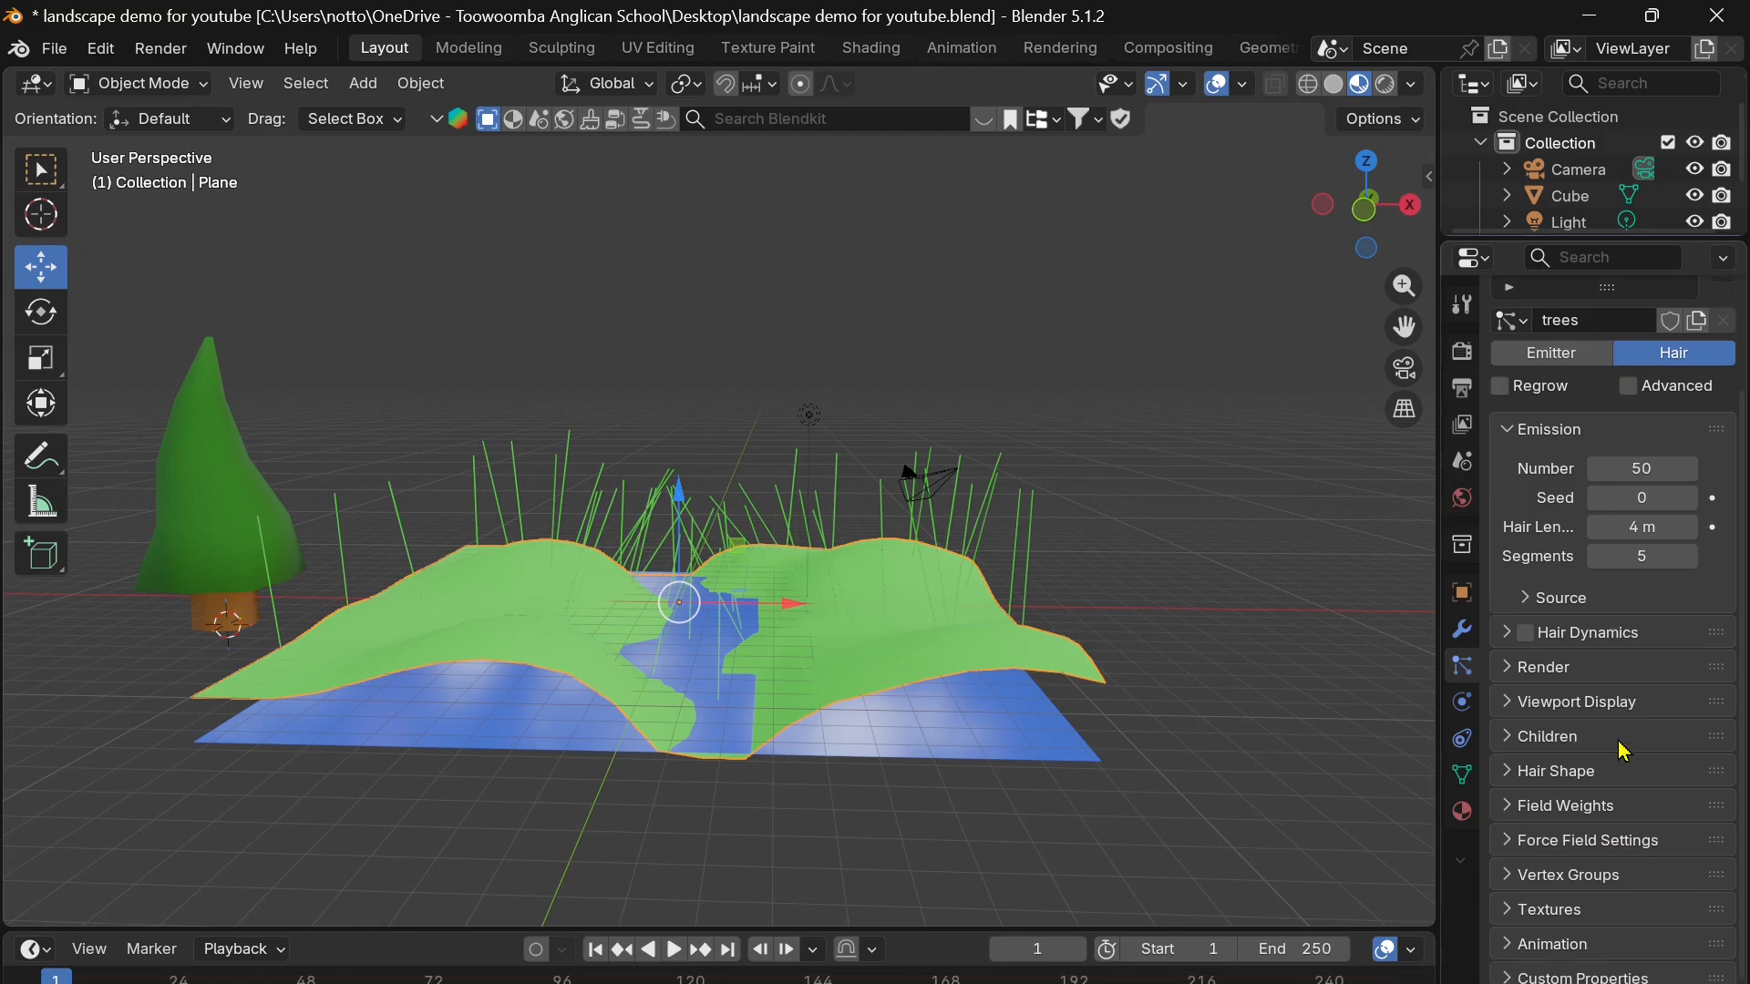
click(1514, 682)
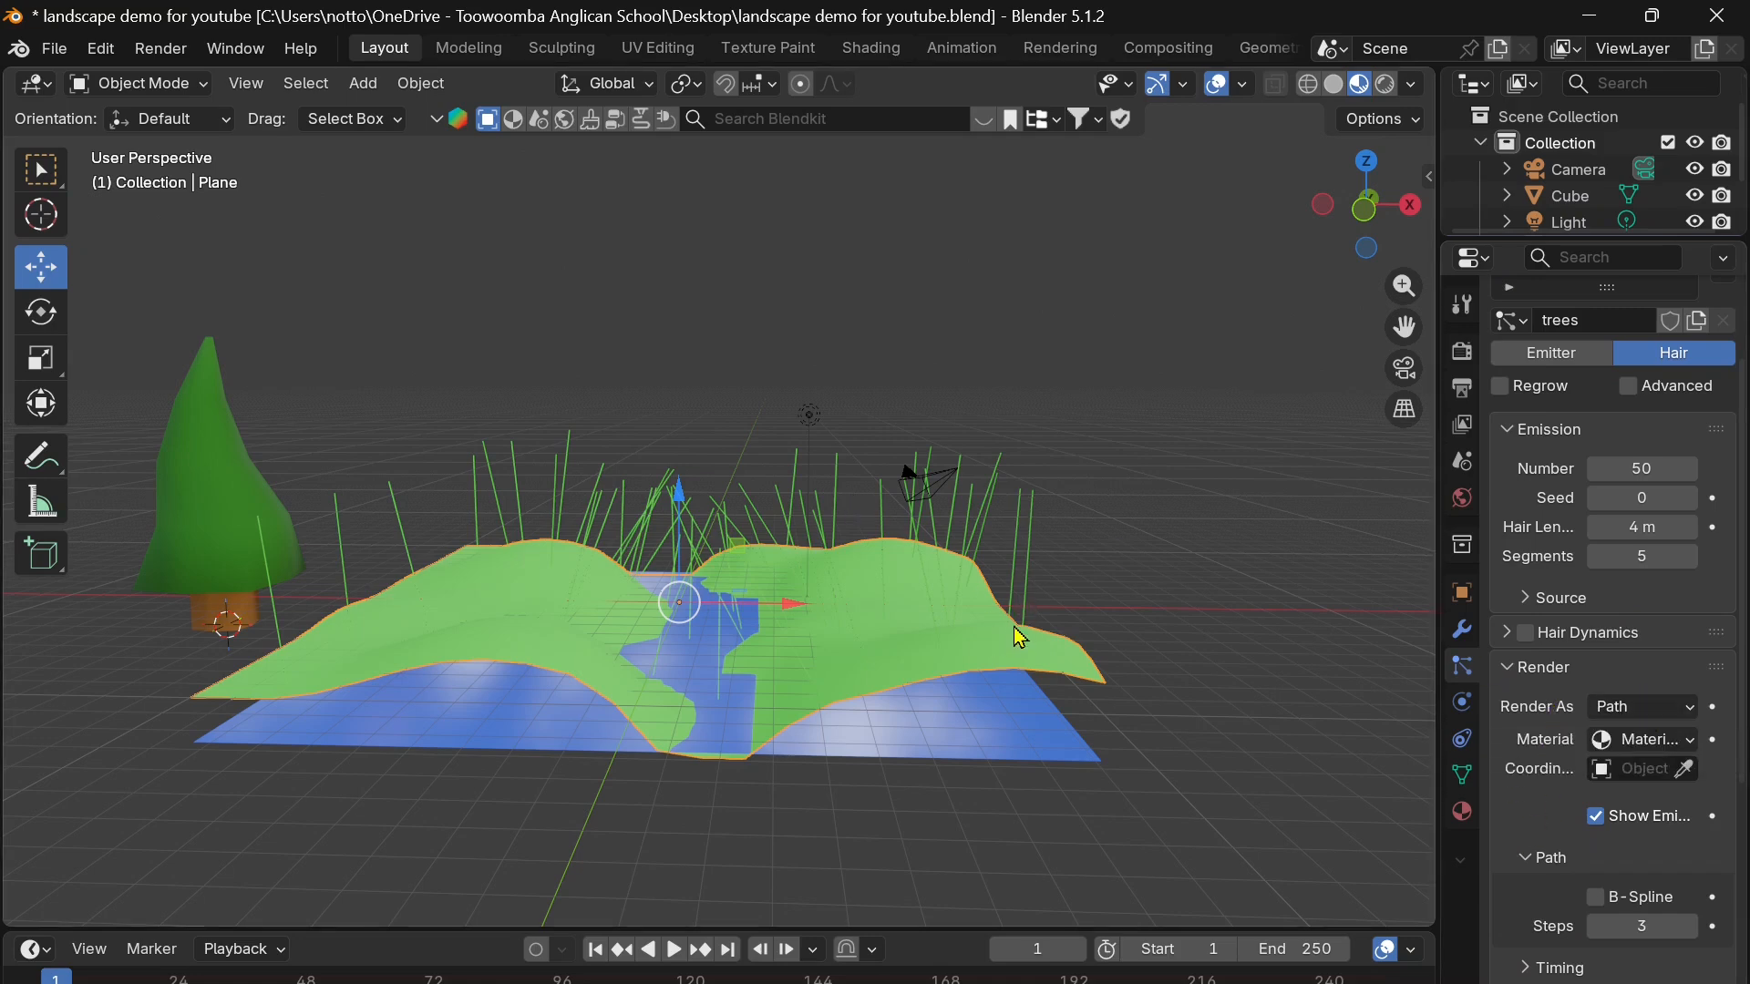
click(1651, 714)
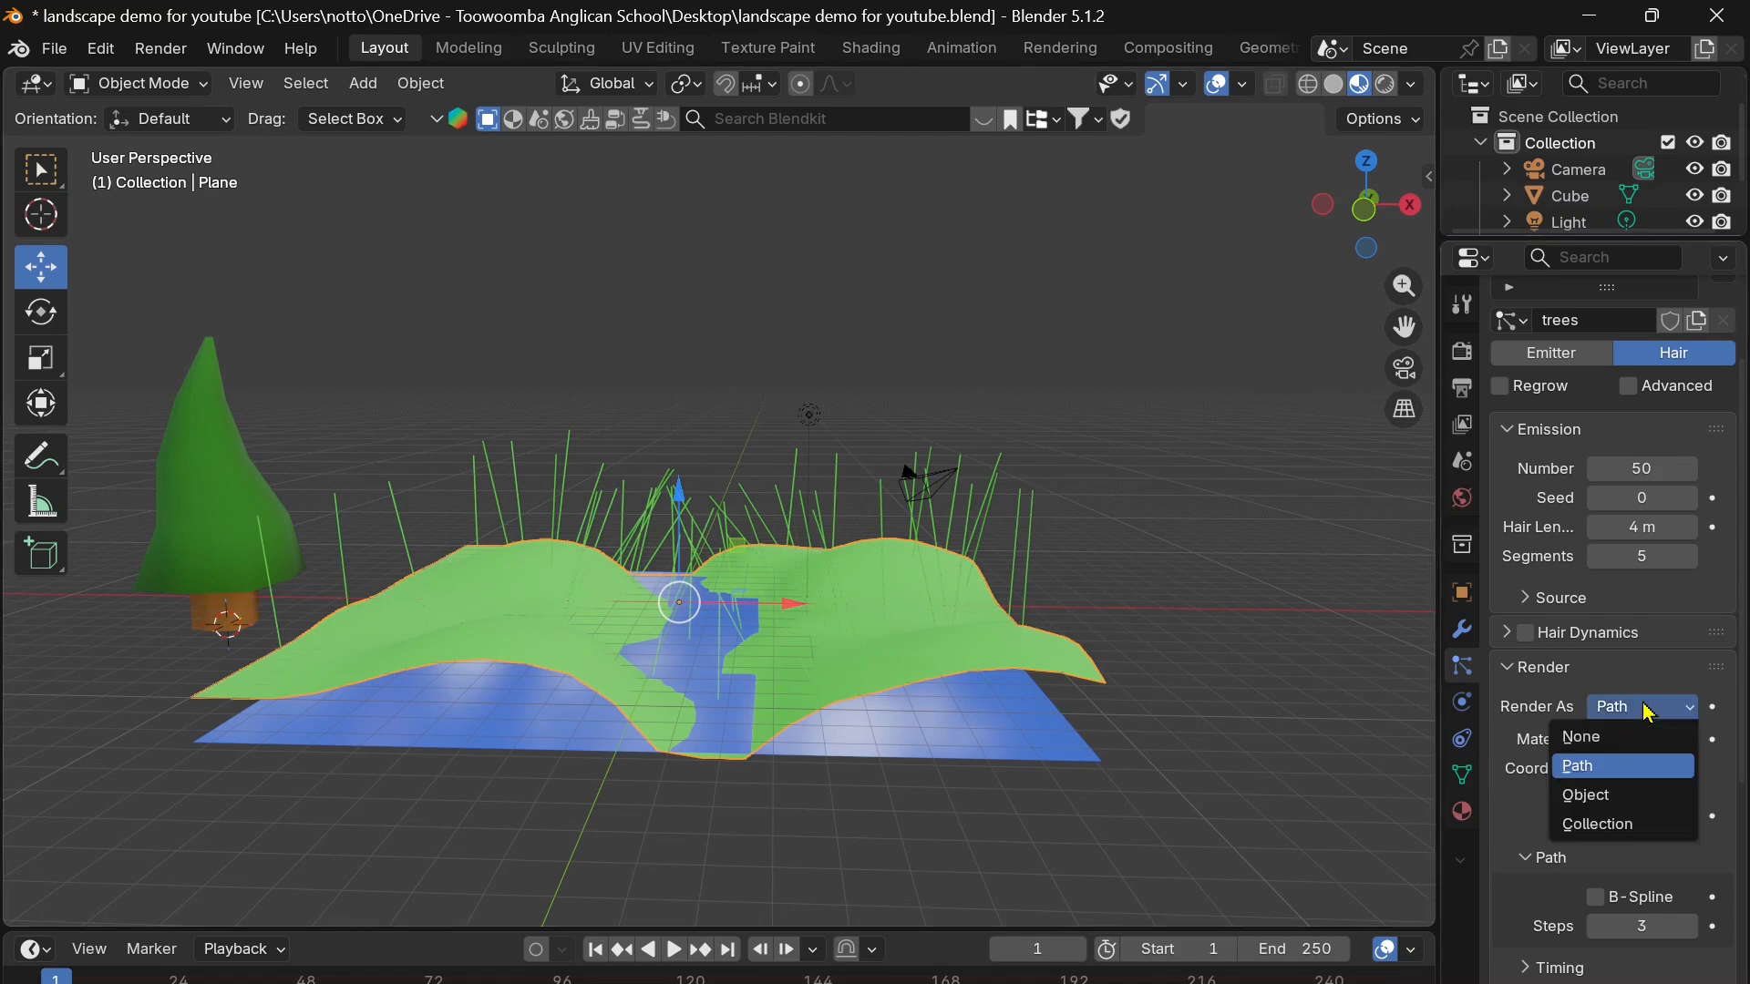
click(1590, 798)
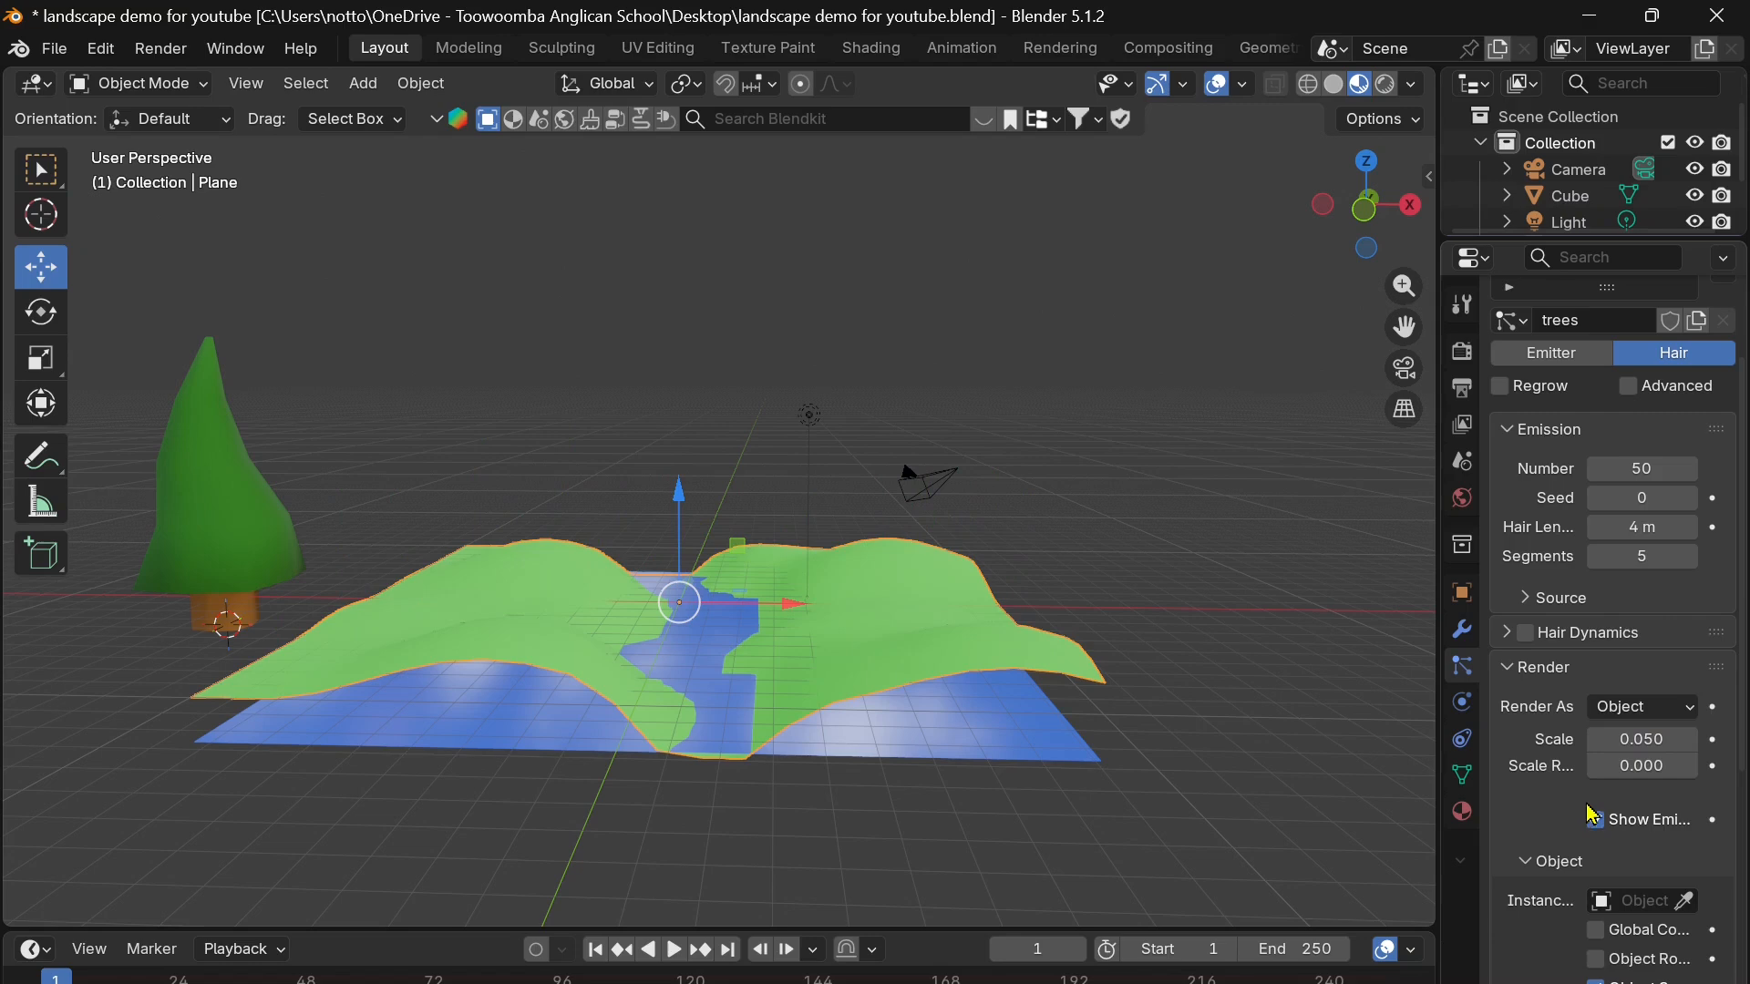
scroll(1593, 818, down, 2)
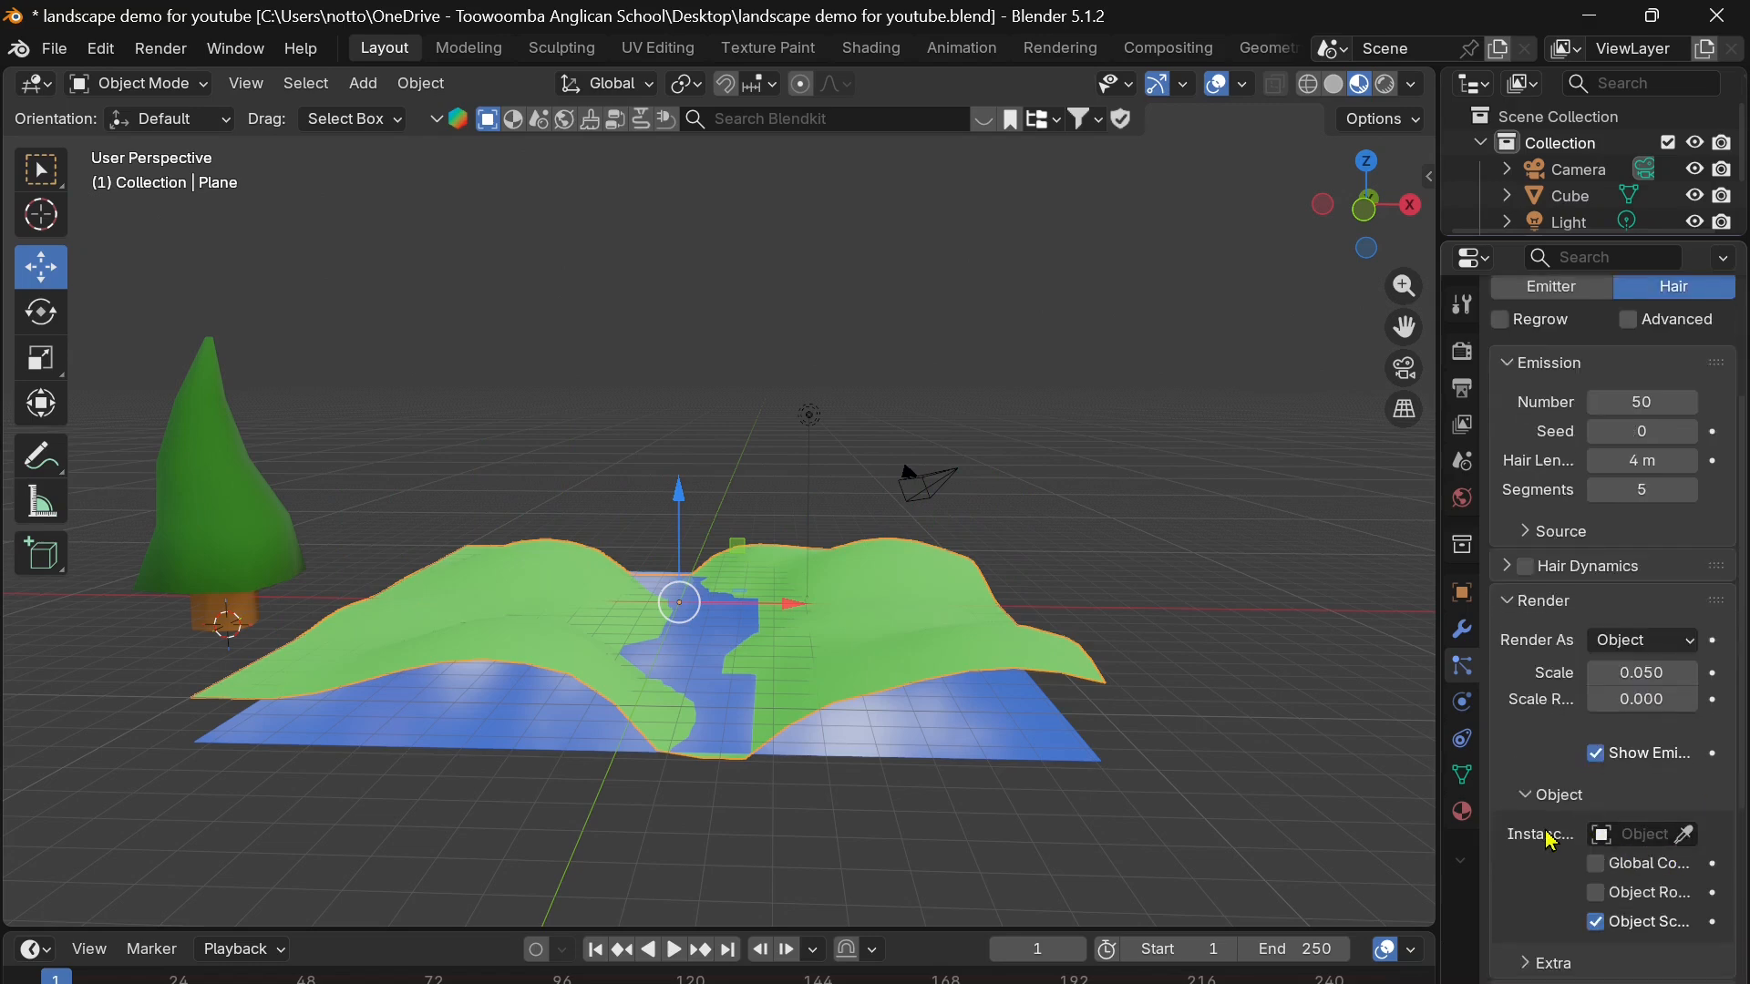
scroll(1552, 843, down, 5)
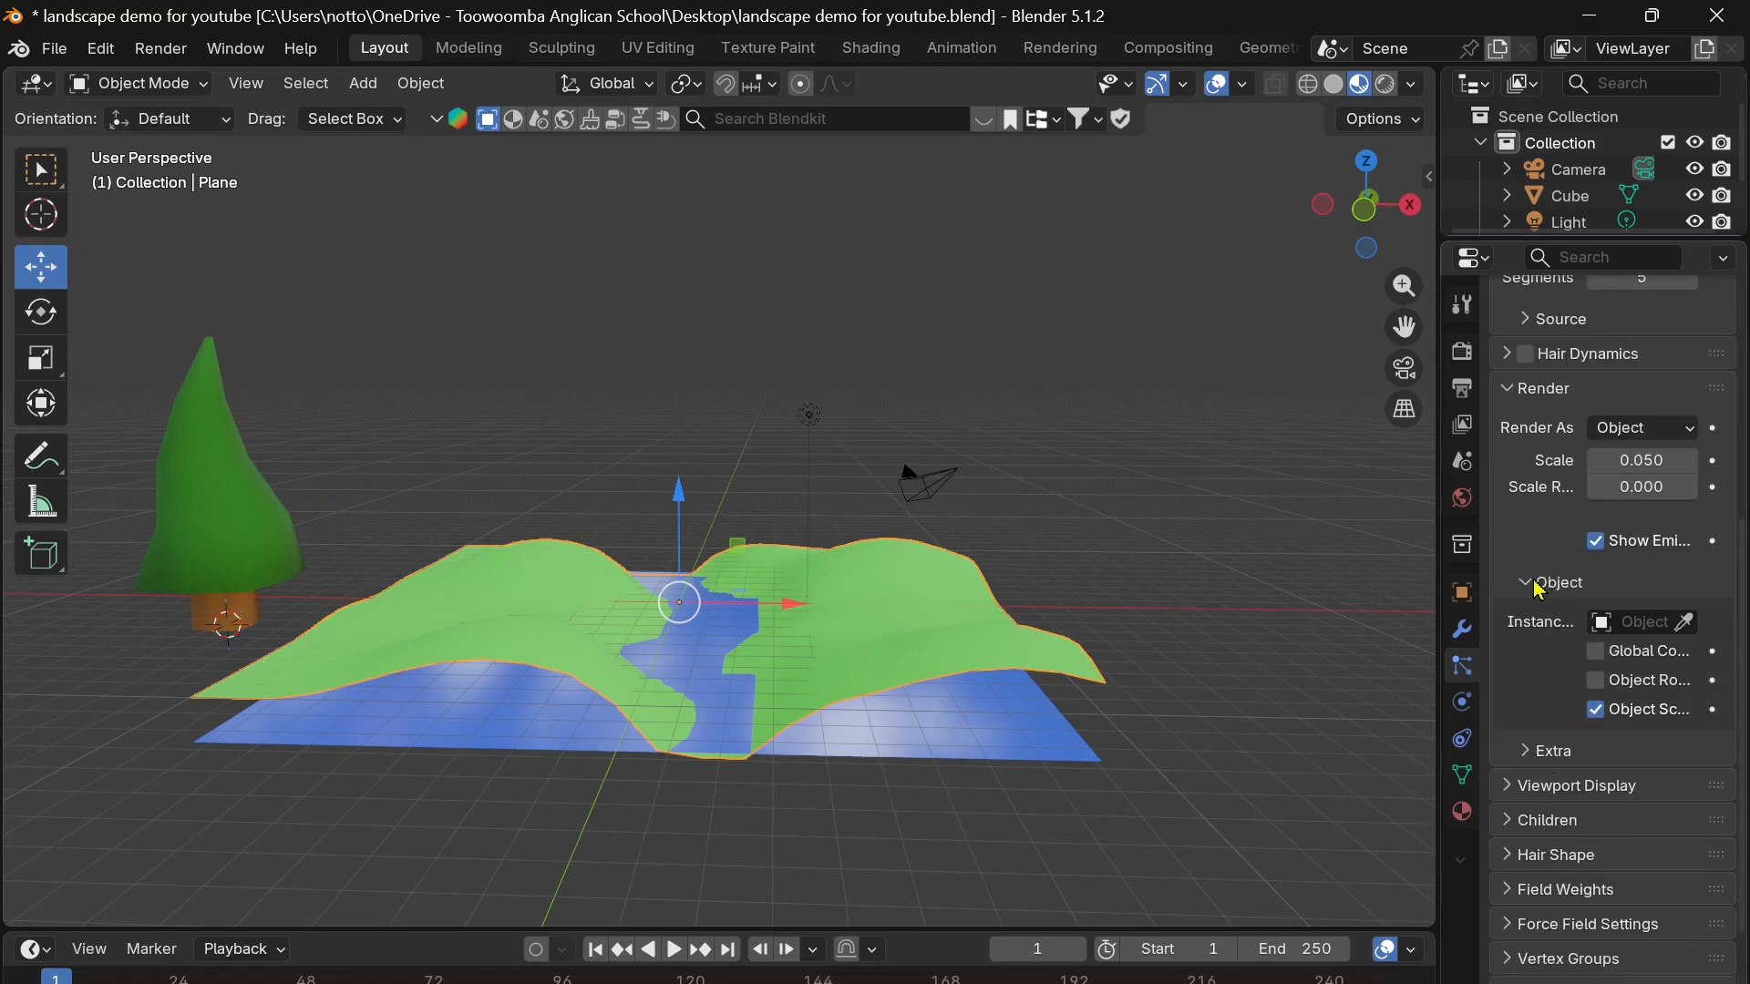
click(1686, 626)
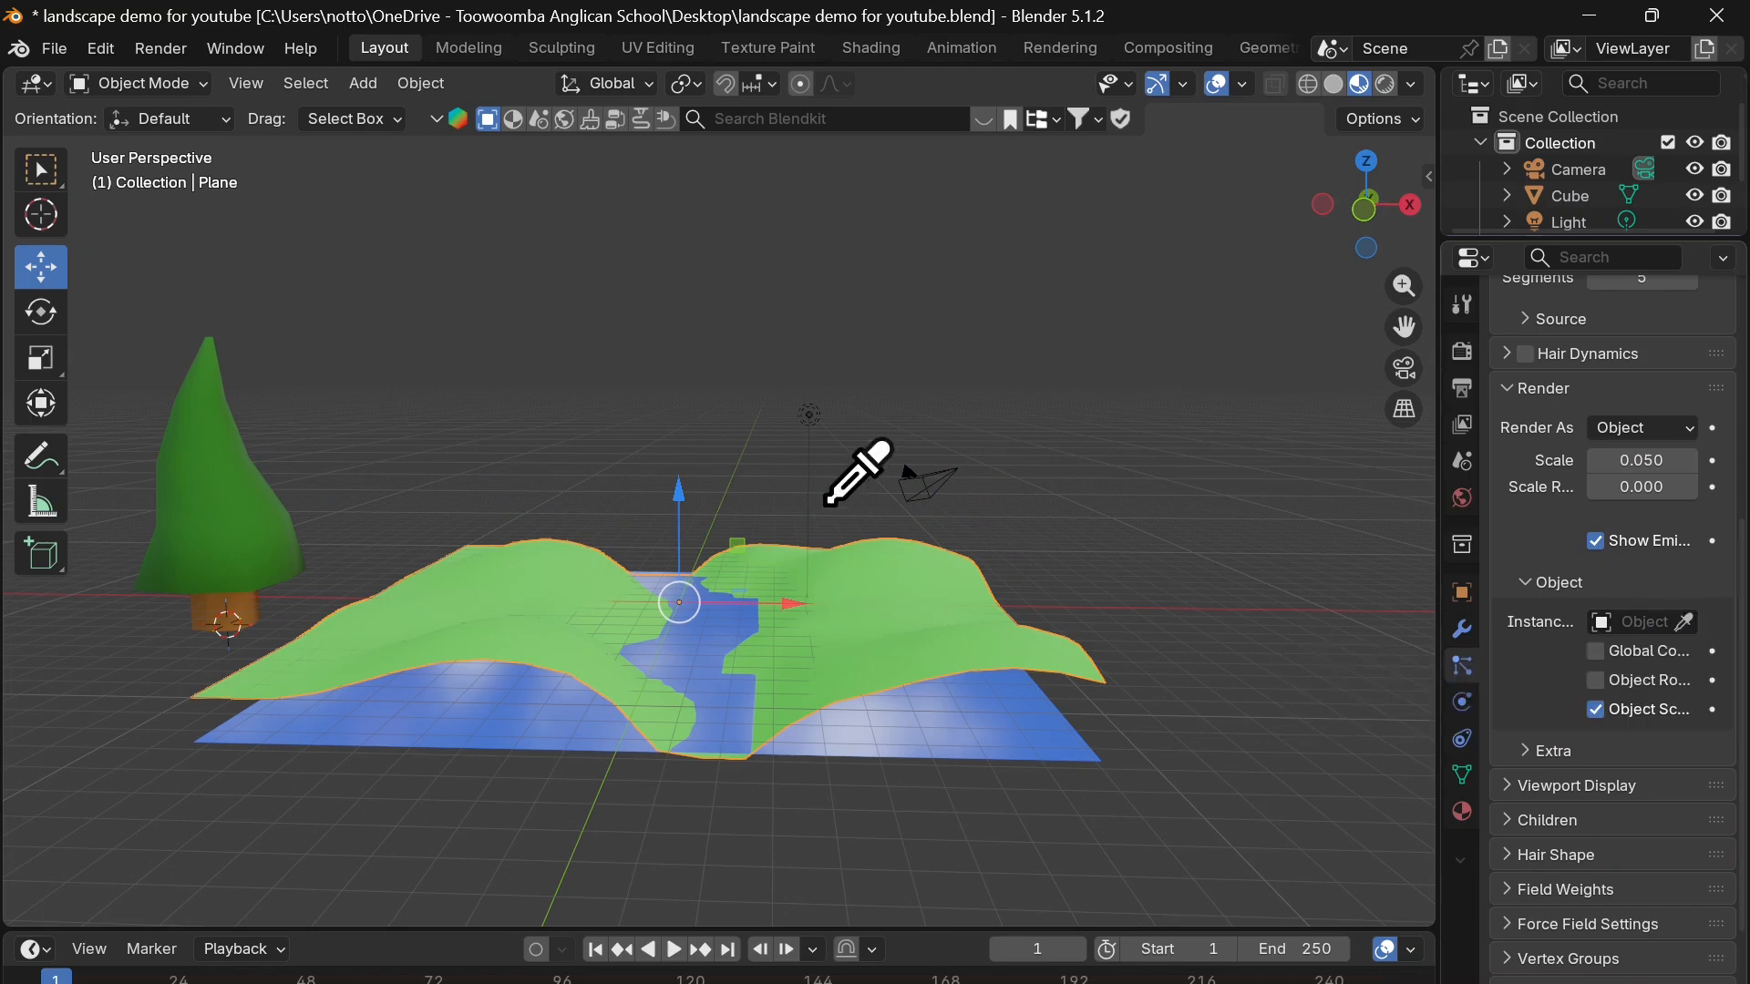
click(213, 508)
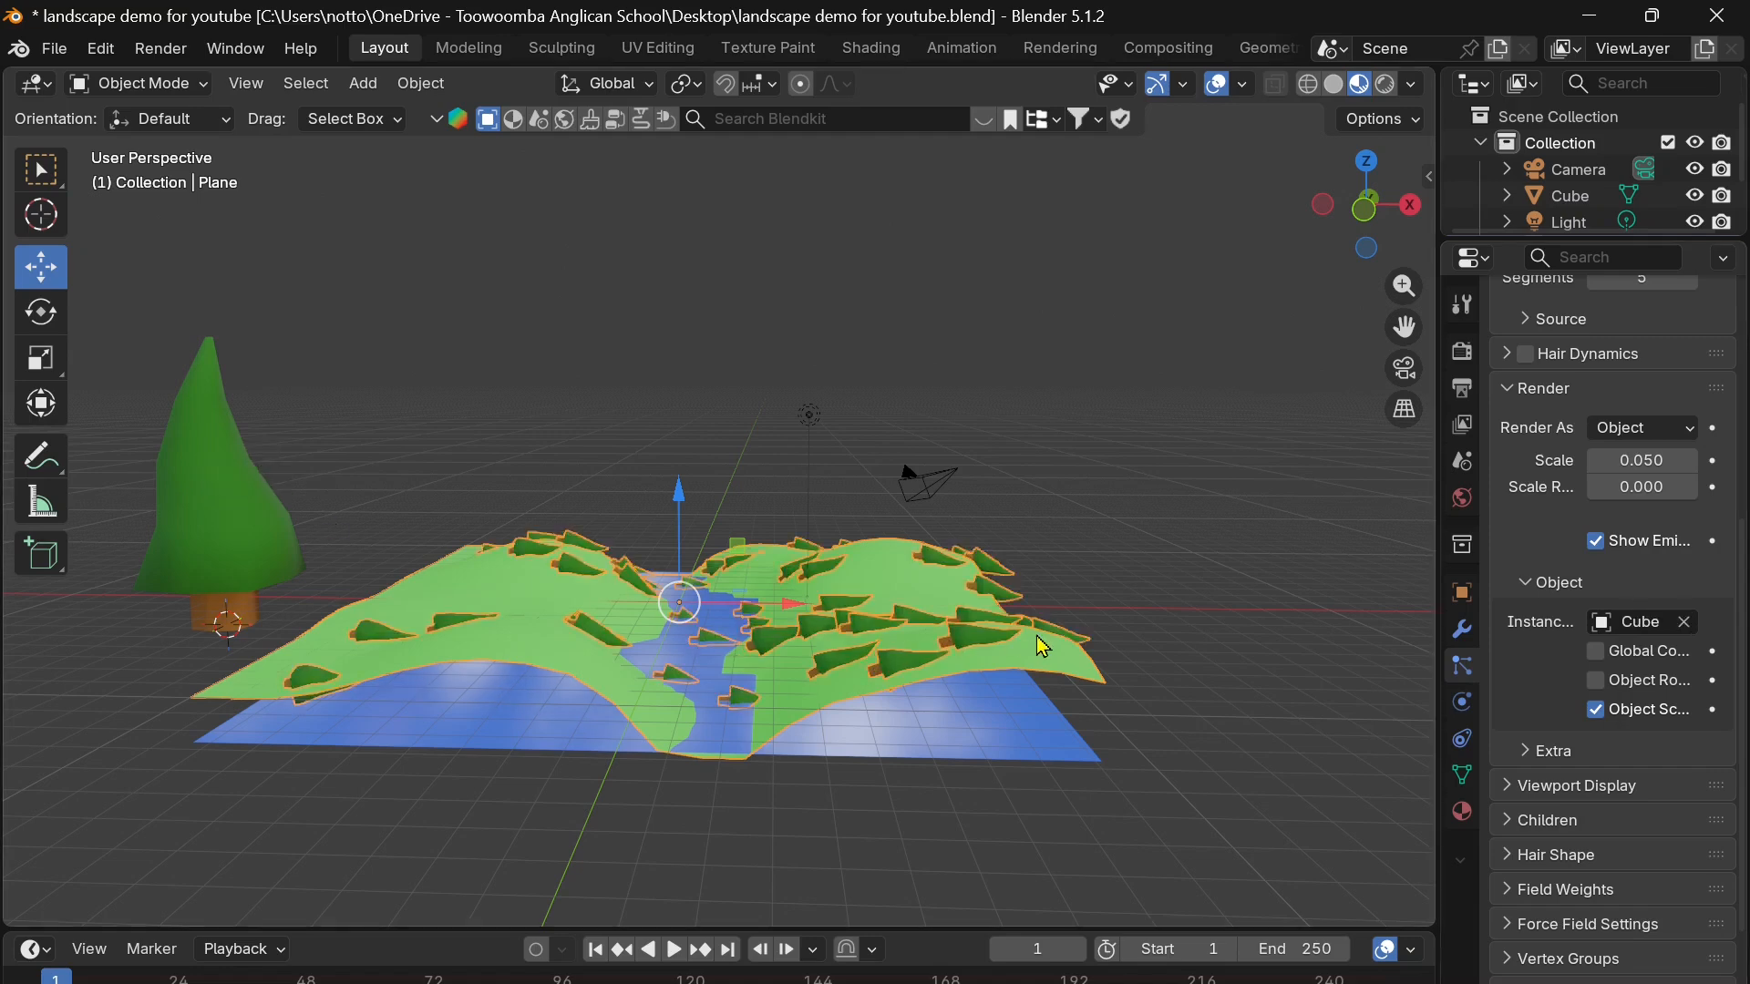
- Enable Object Rotation for the particle instances and rotate the source tree about 89.5° around the global Y axis
click(1595, 683)
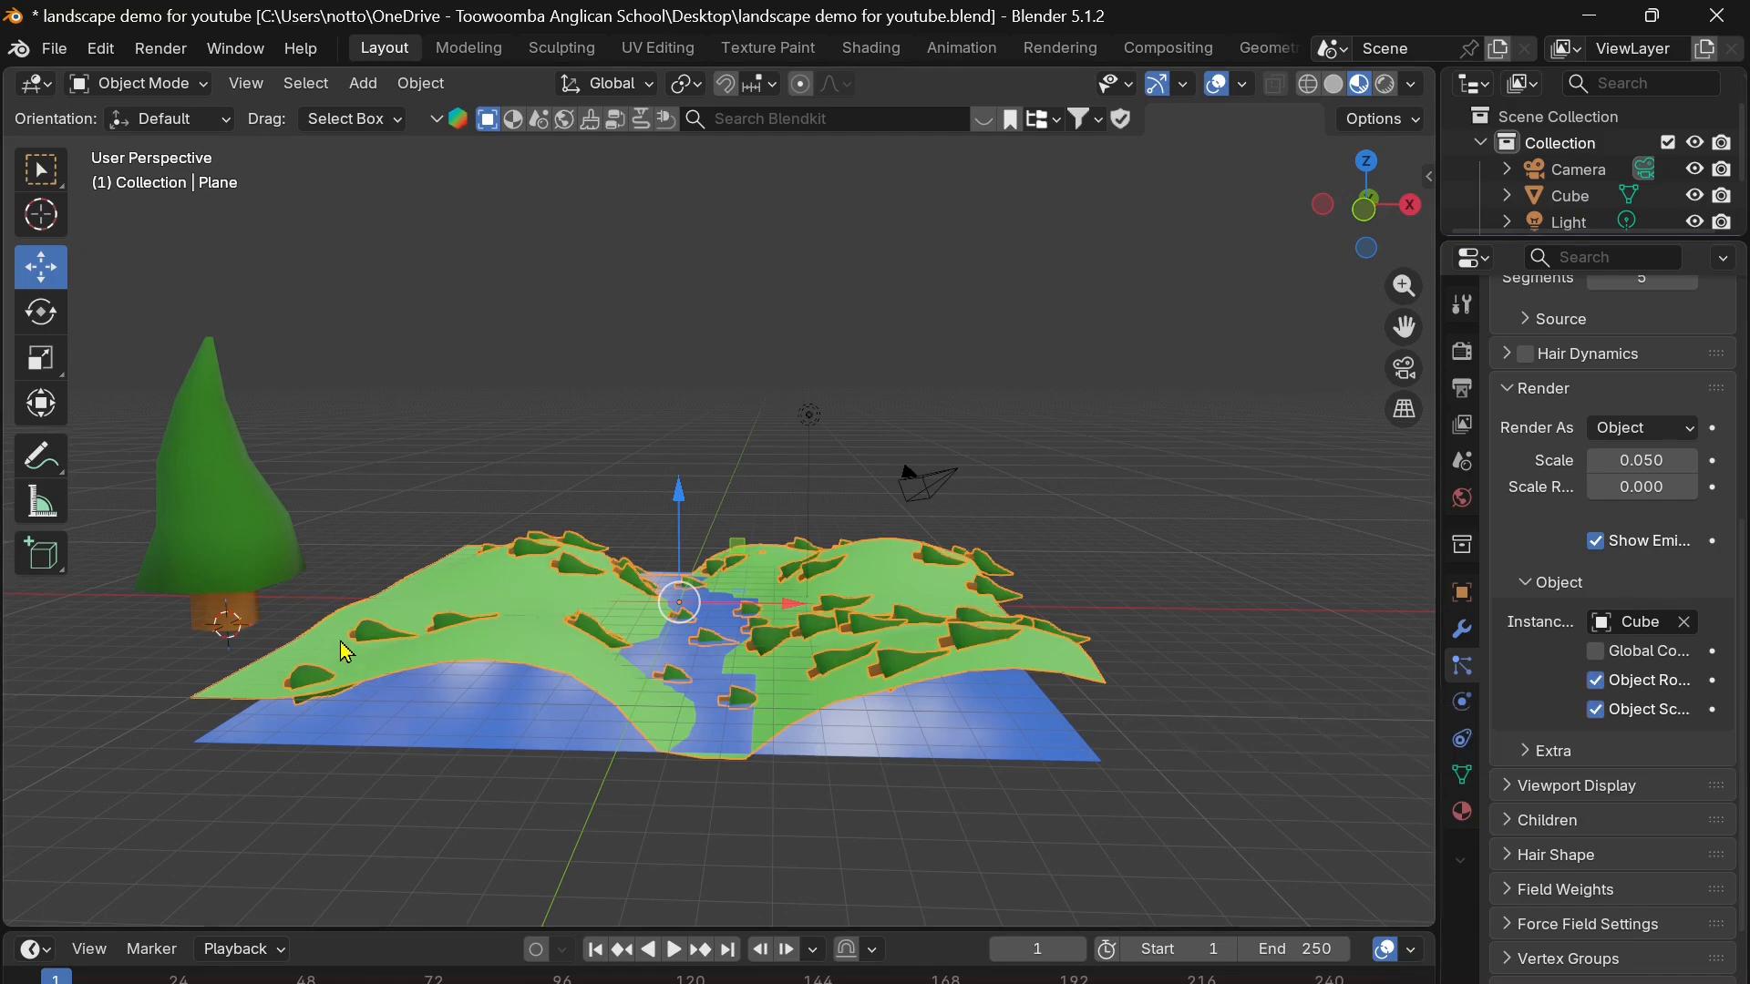
click(226, 514)
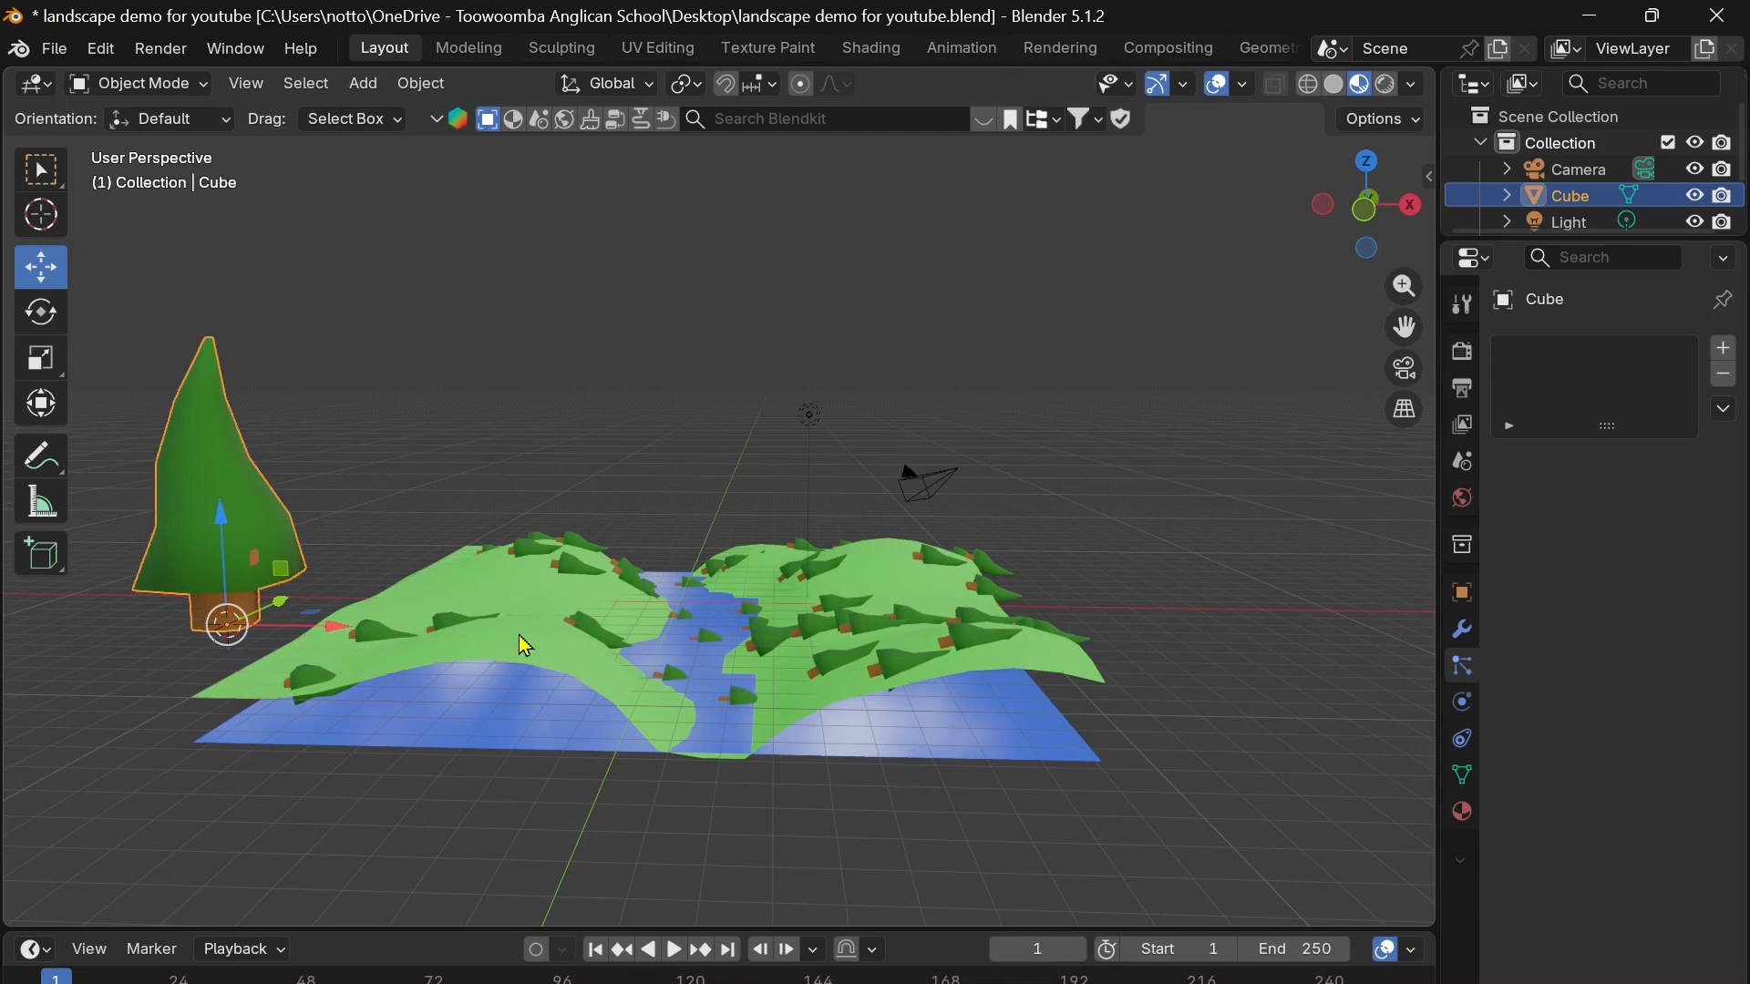
shift+scroll(519, 635, left, 5)
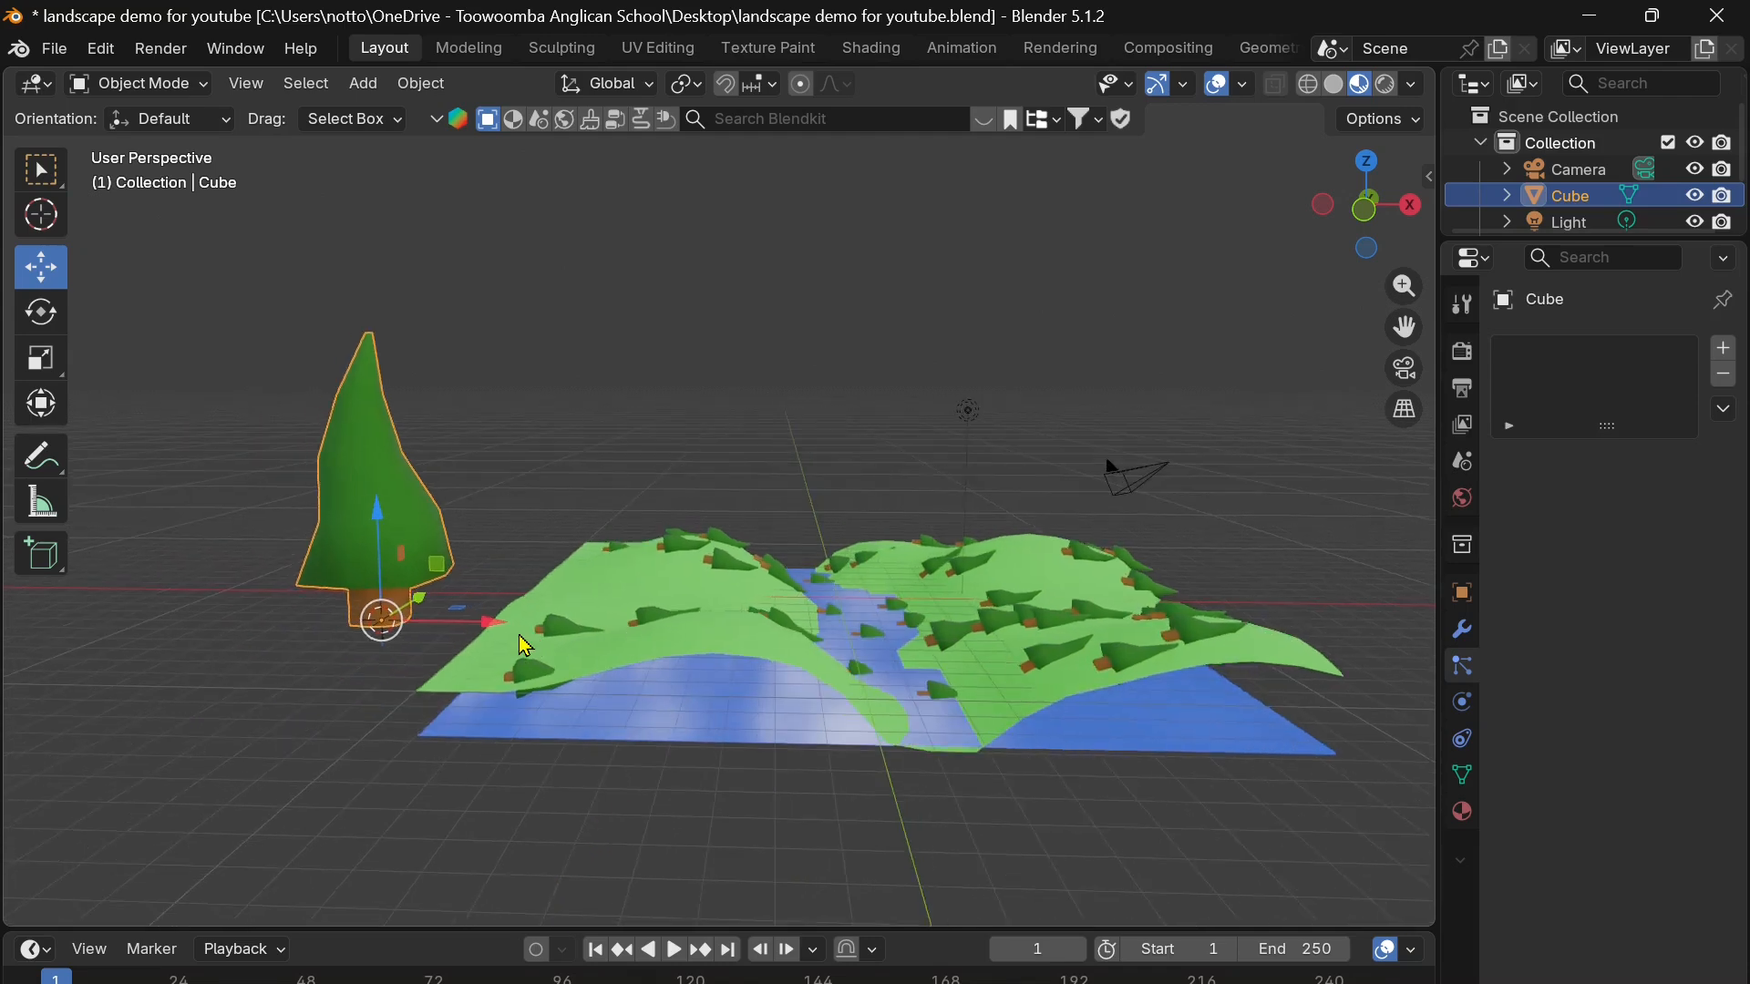
click(47, 321)
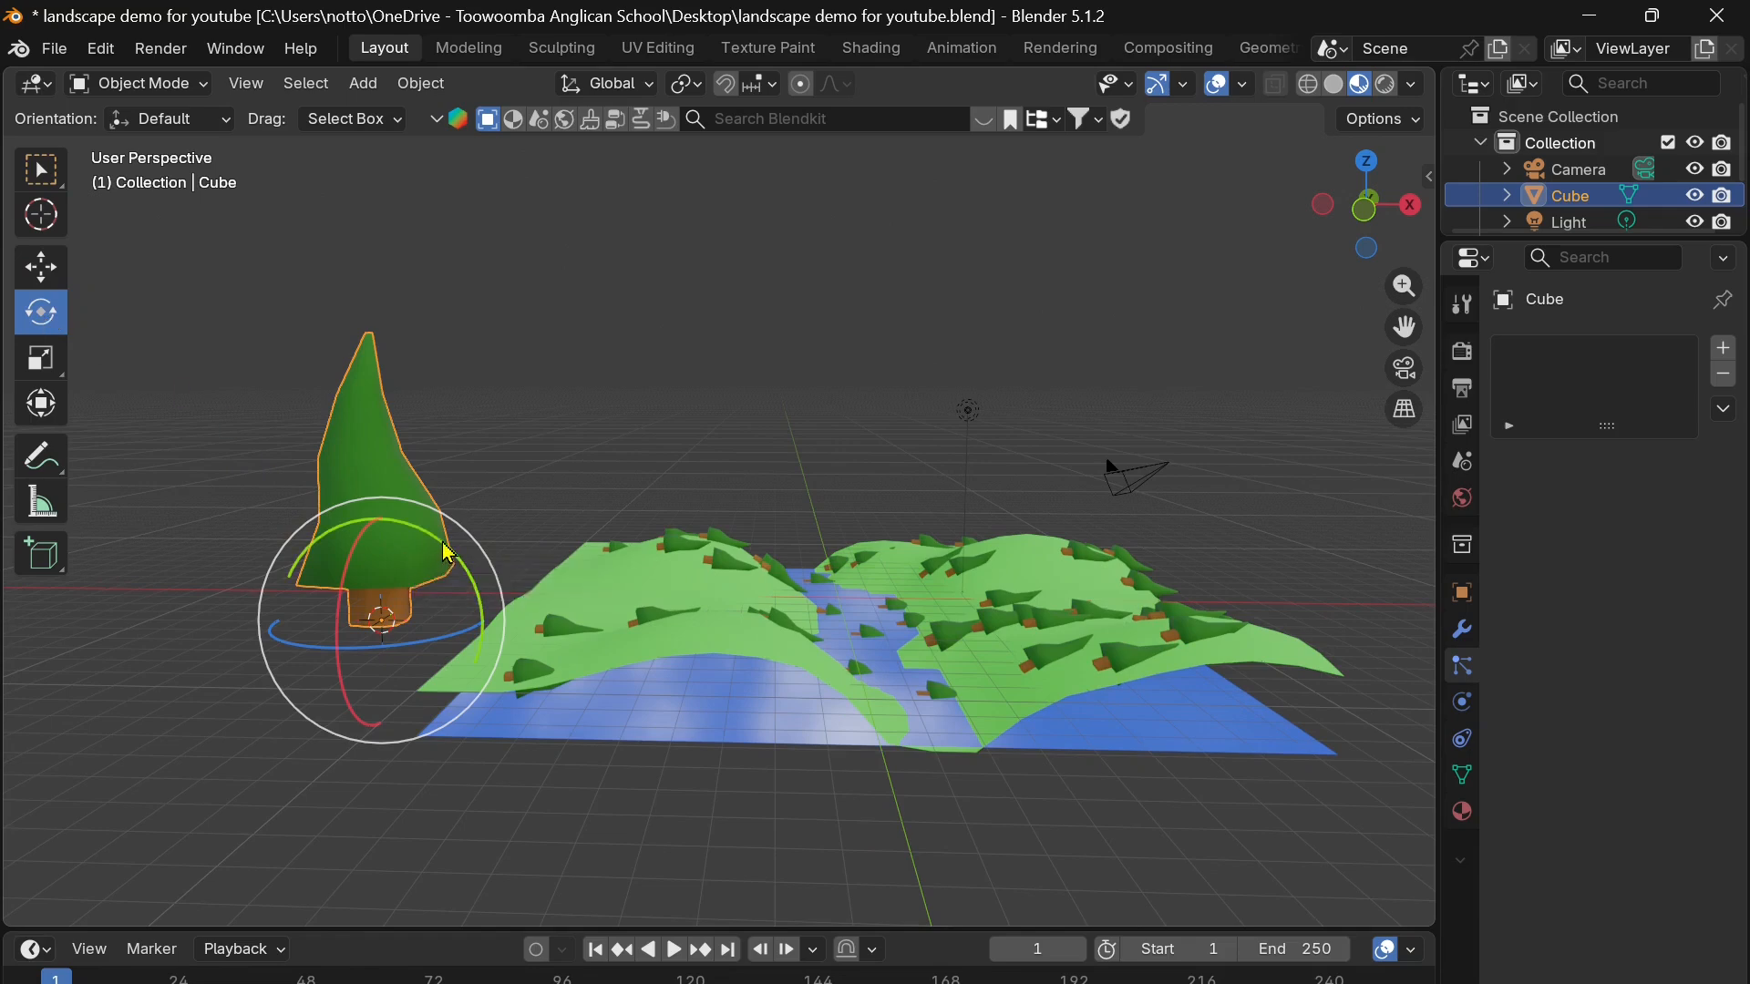
drag(448, 553, 608, 776)
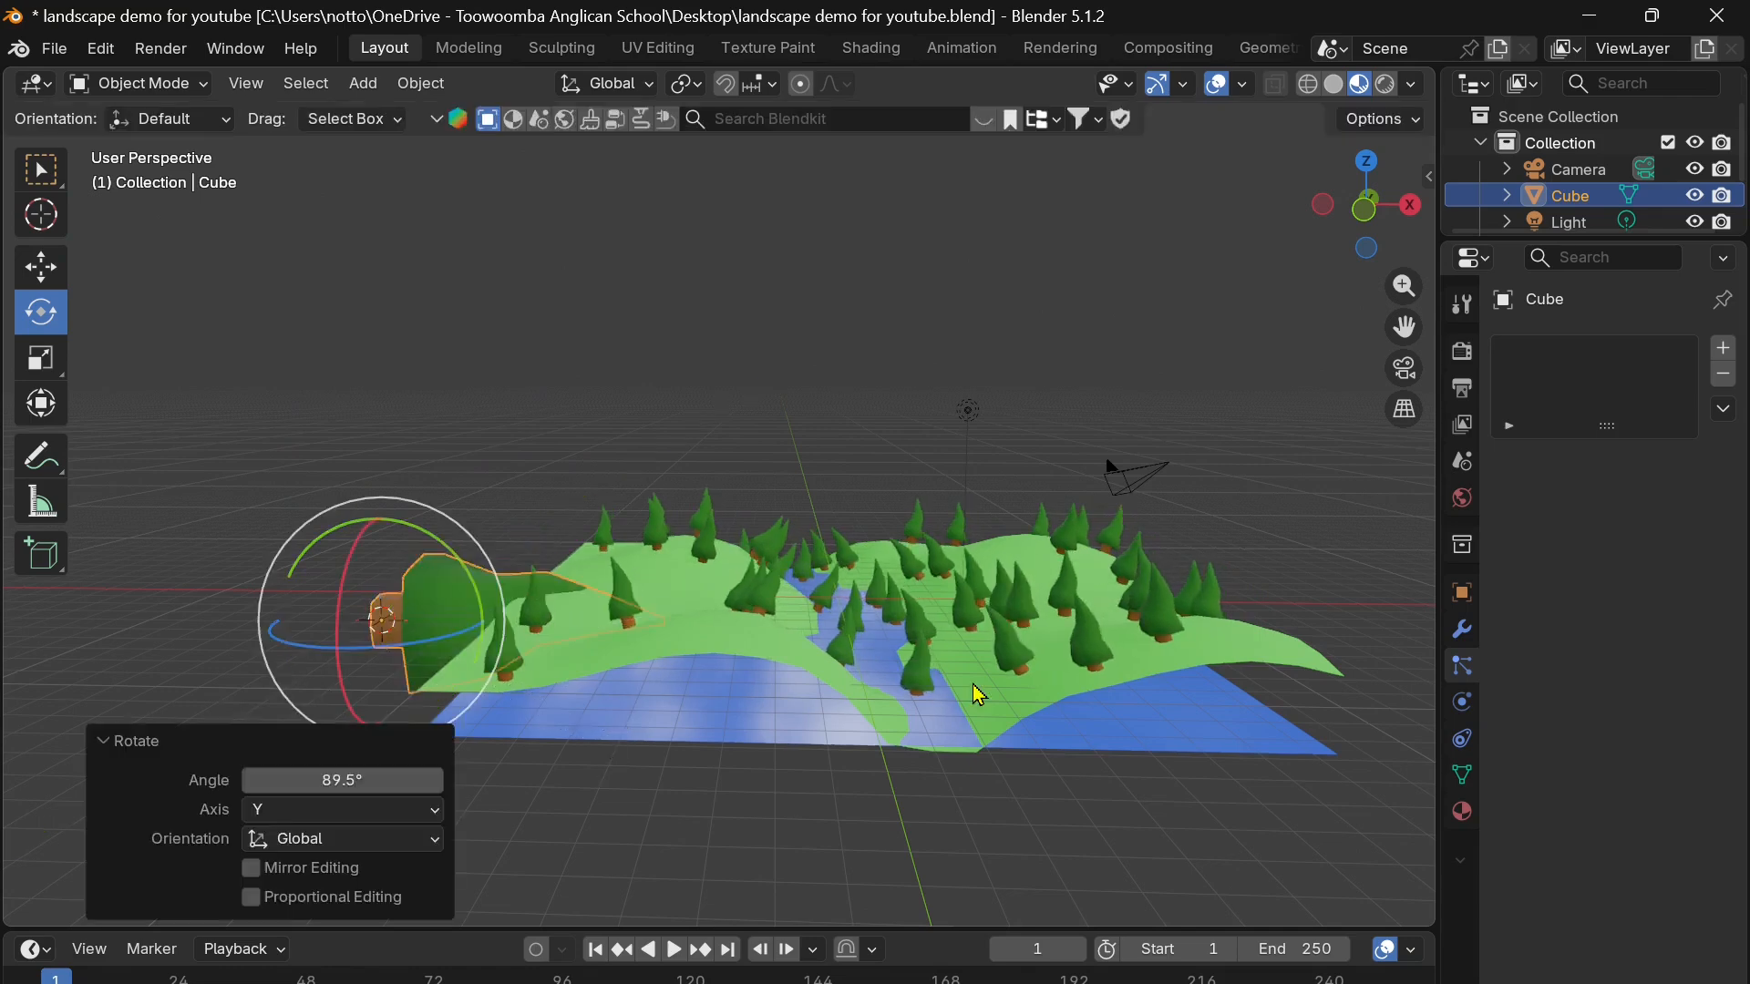
- Set the source tree's Y rotation to exactly 90° in its object transform
click(1464, 597)
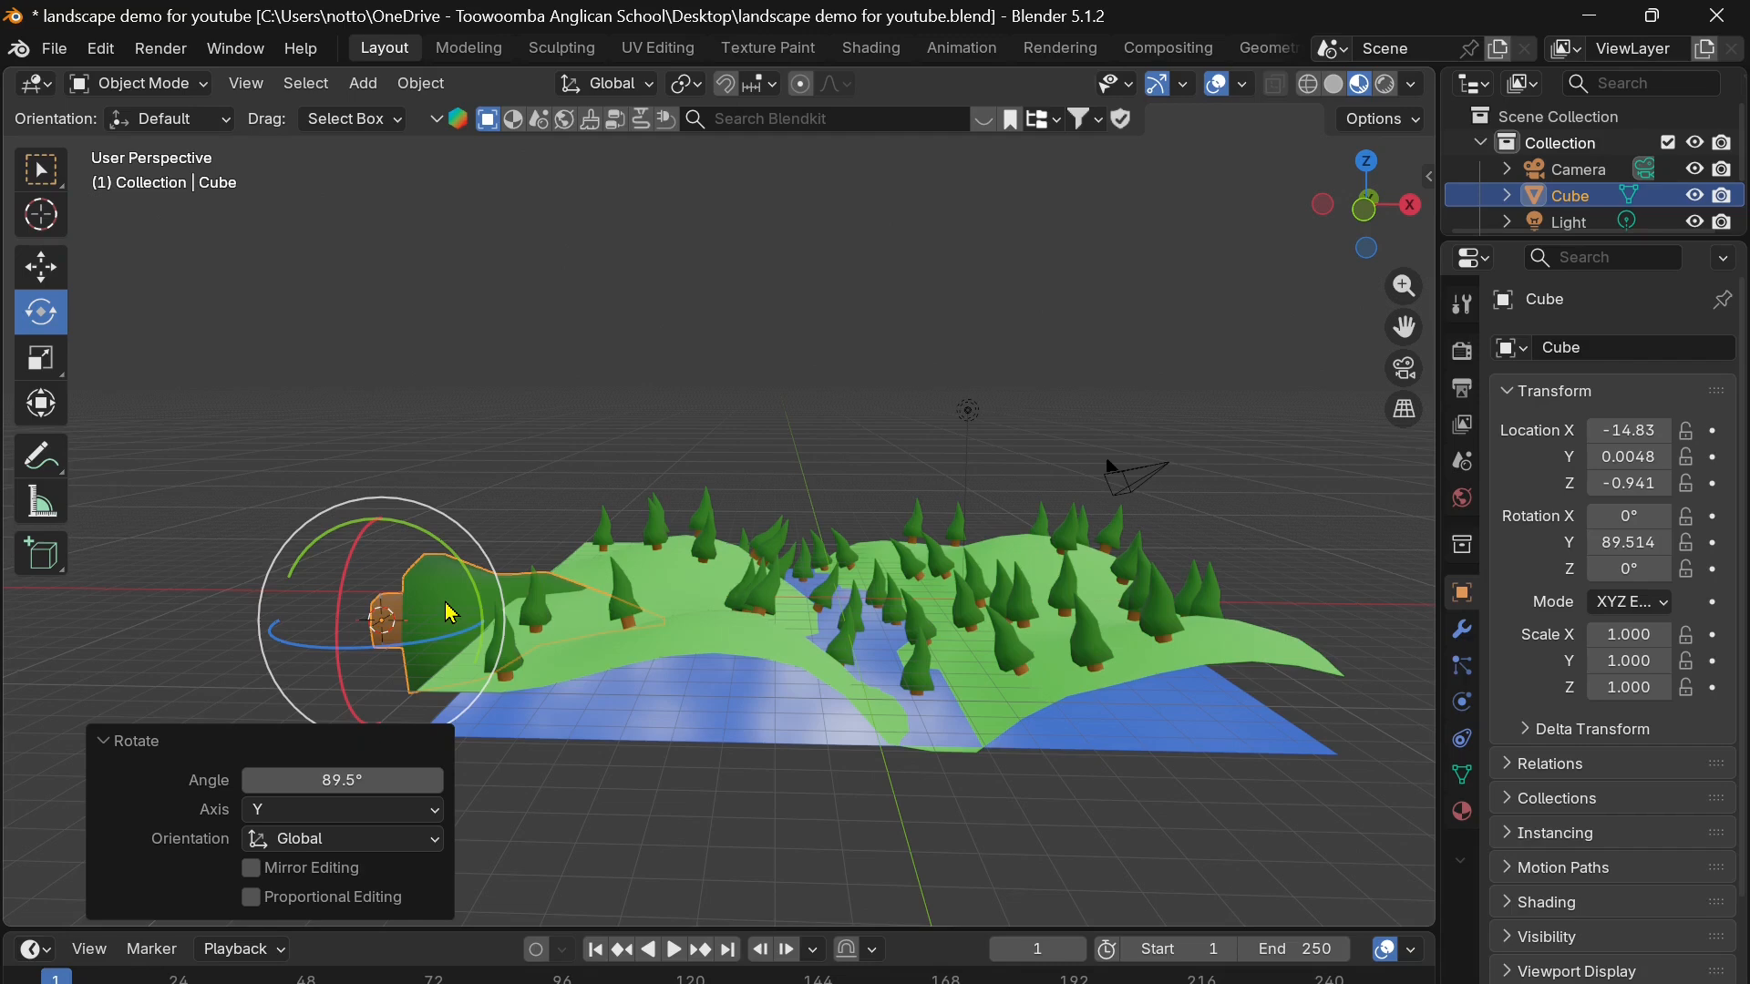
click(1628, 544)
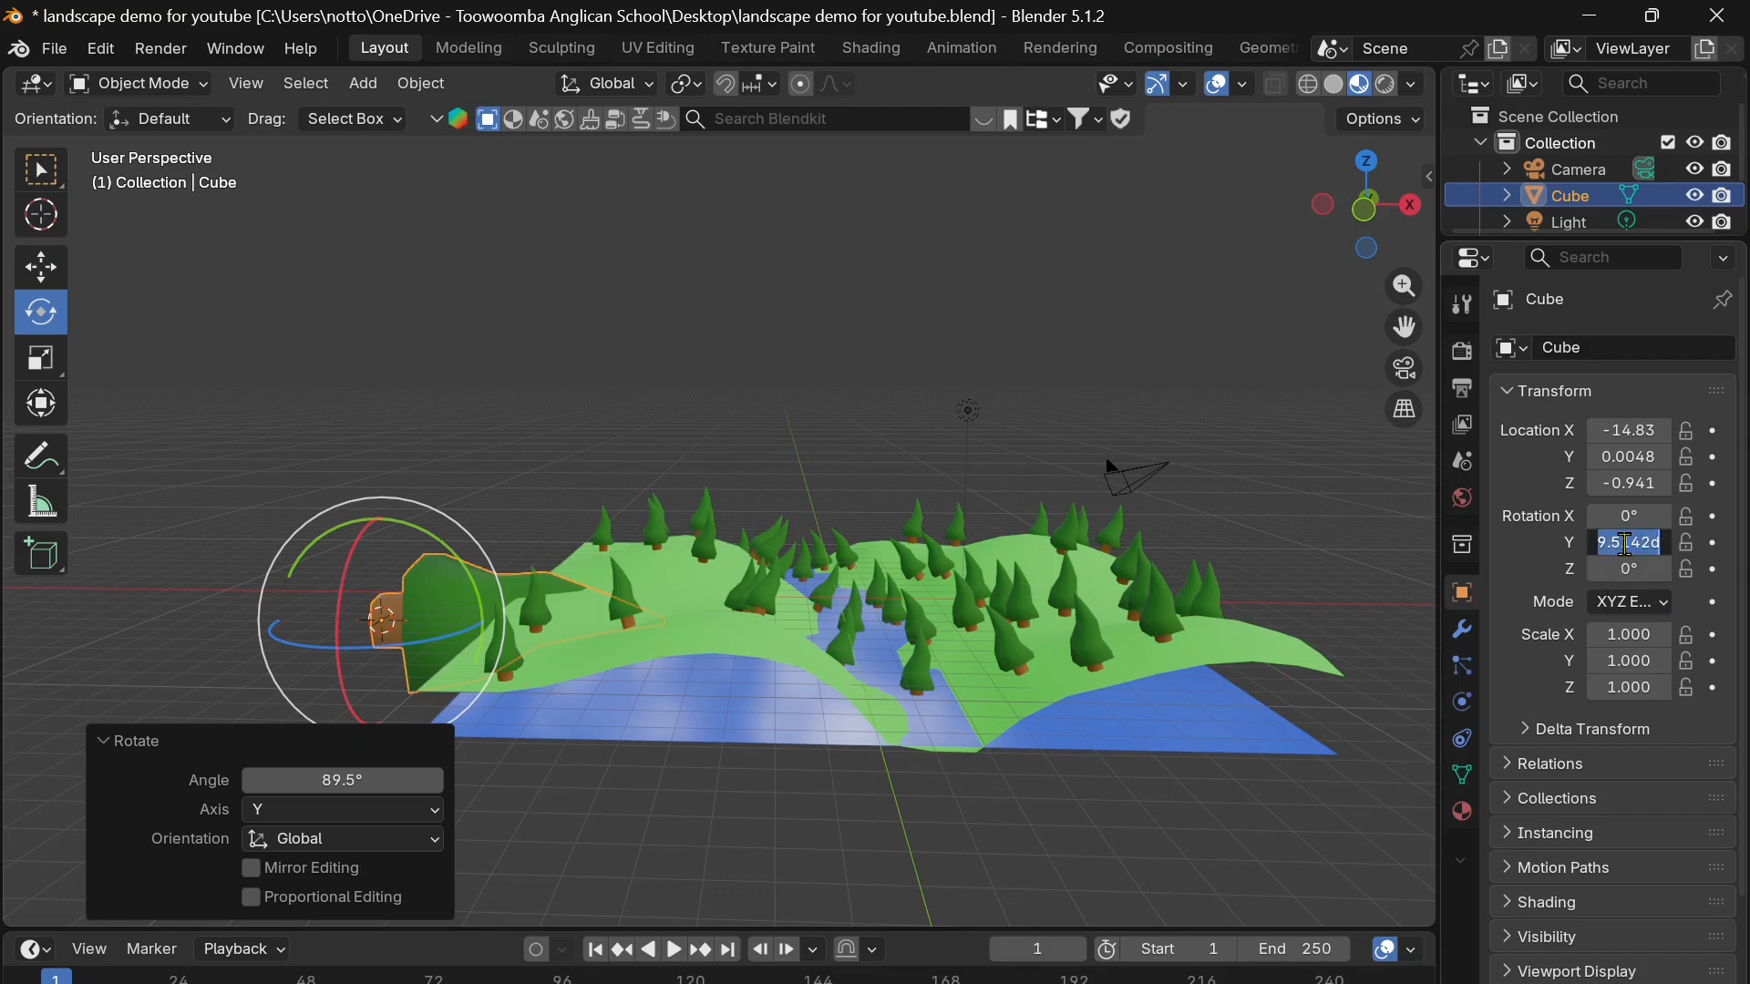
text(90)
key(Return)
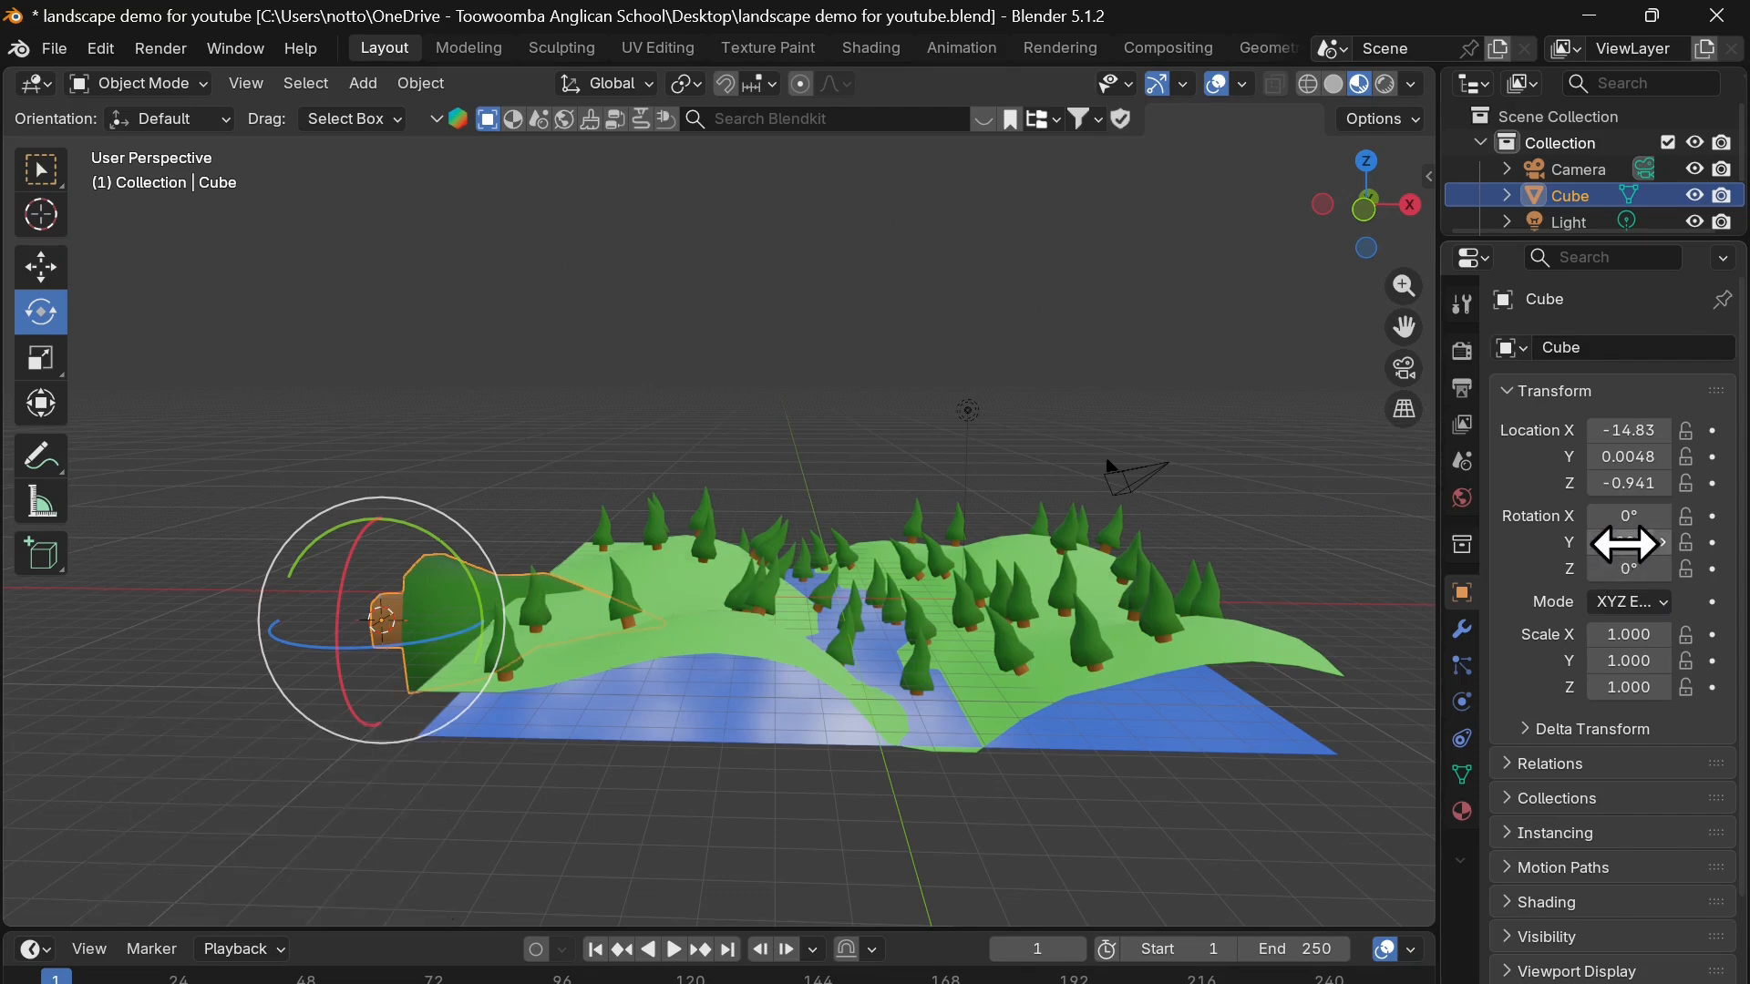
- Move the source tree about 7 m along the negative X axis, away from the terrain
click(39, 276)
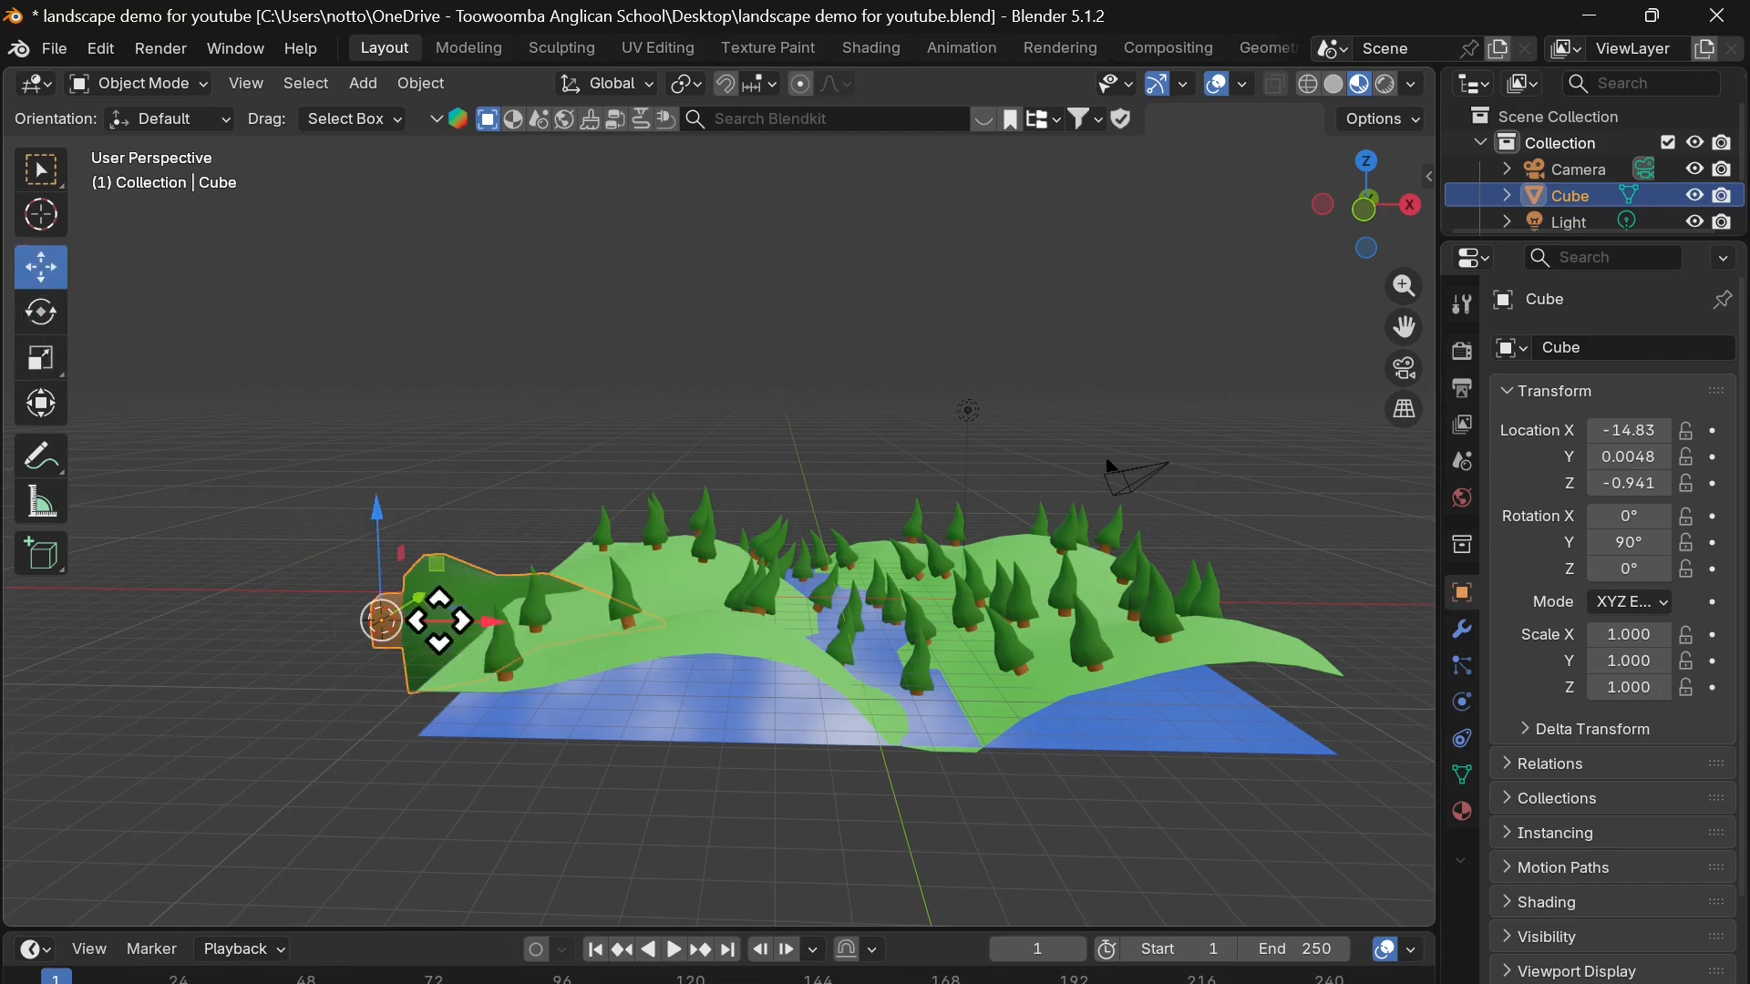
drag(437, 617, 269, 617)
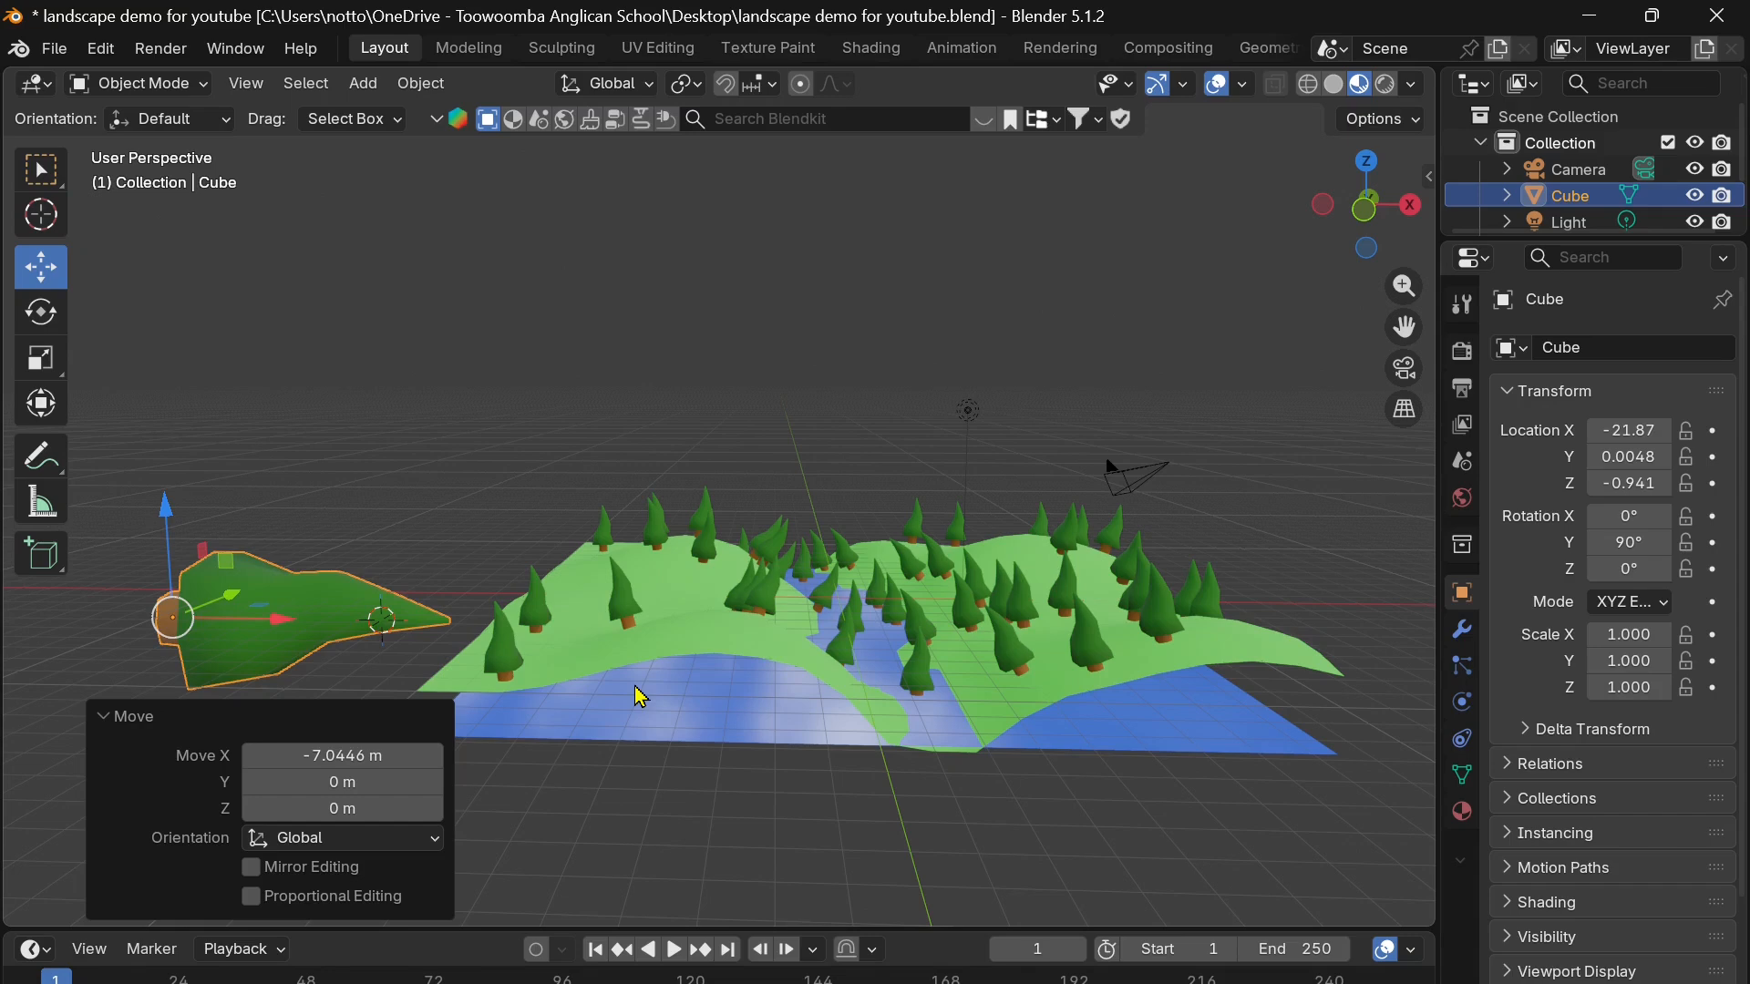
- Select the terrain plane and switch it to Particle Edit mode
scroll(641, 696, up, 5)
scroll(641, 696, down, 5)
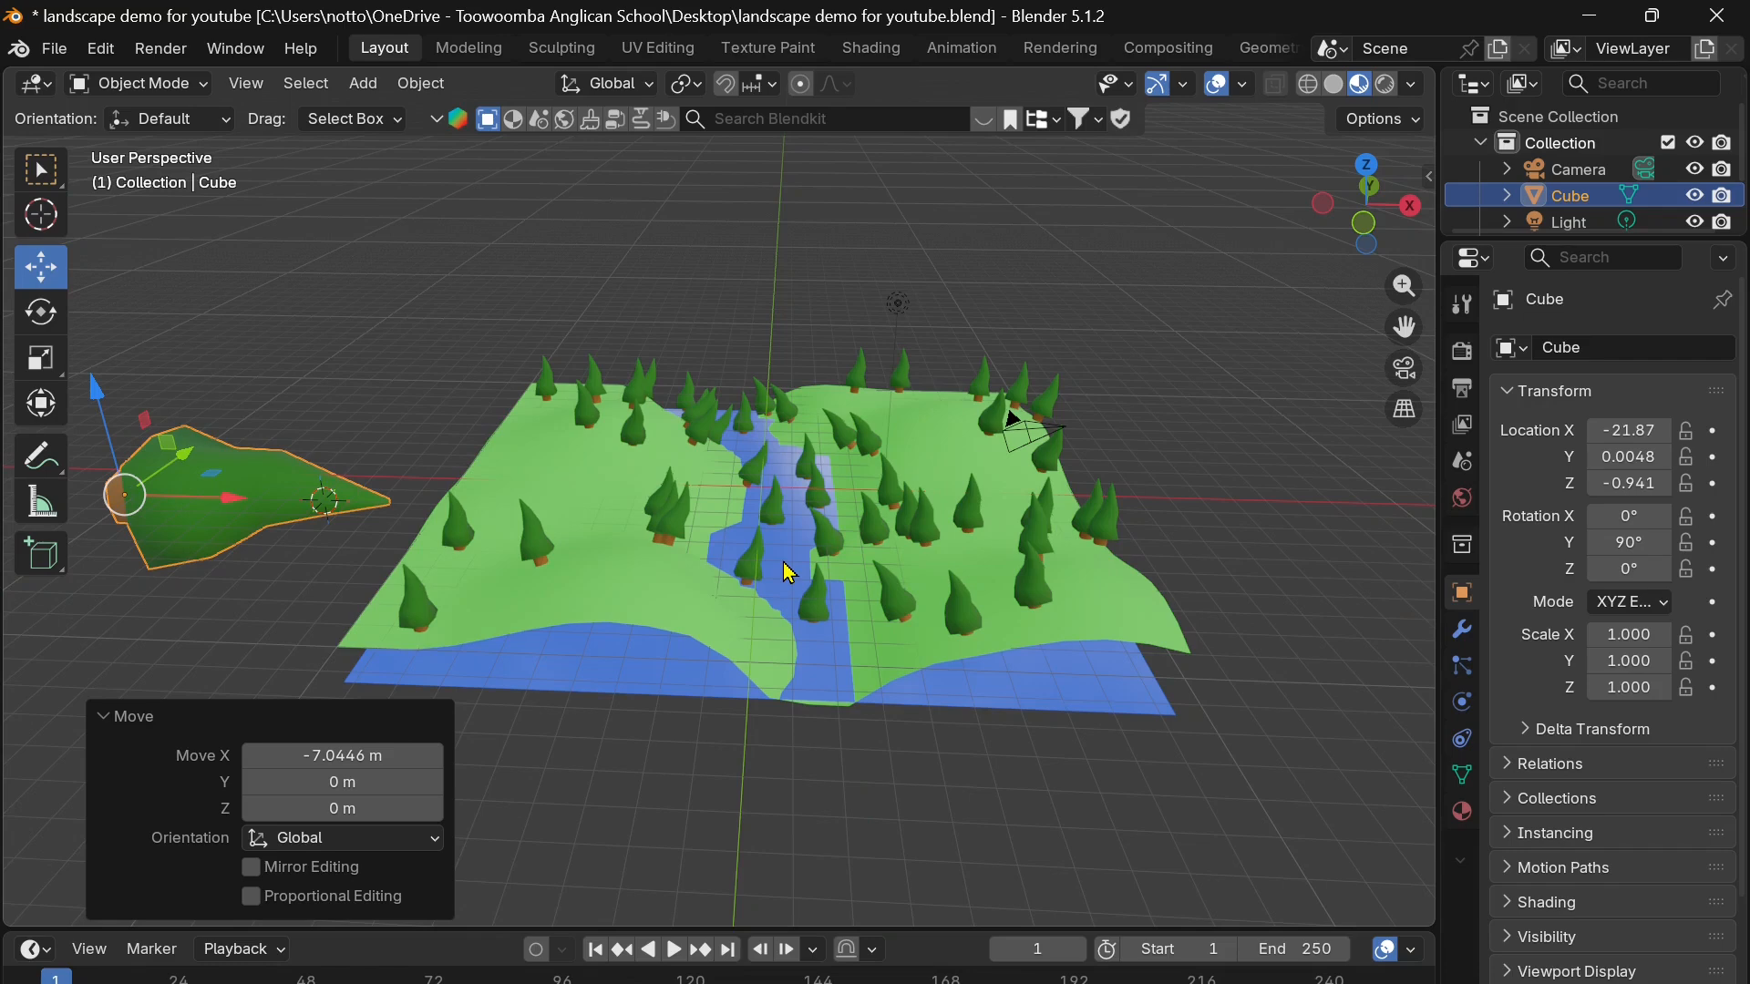
middle_drag(790, 572, 970, 688)
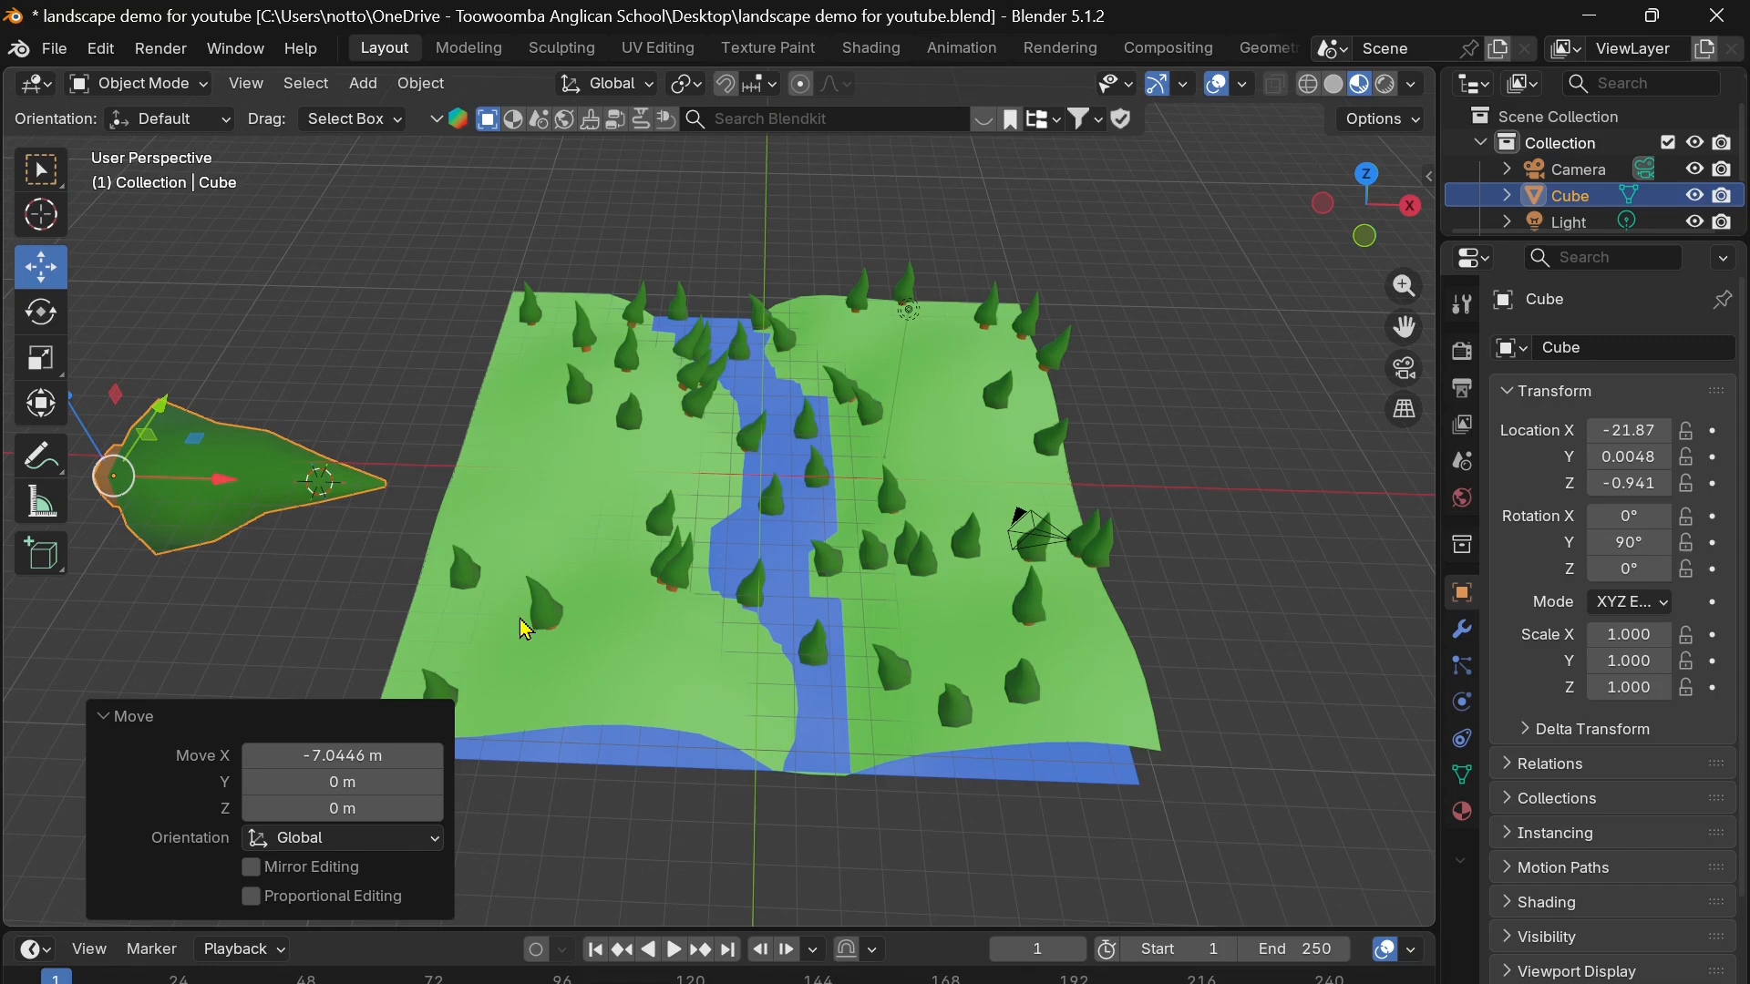
click(160, 89)
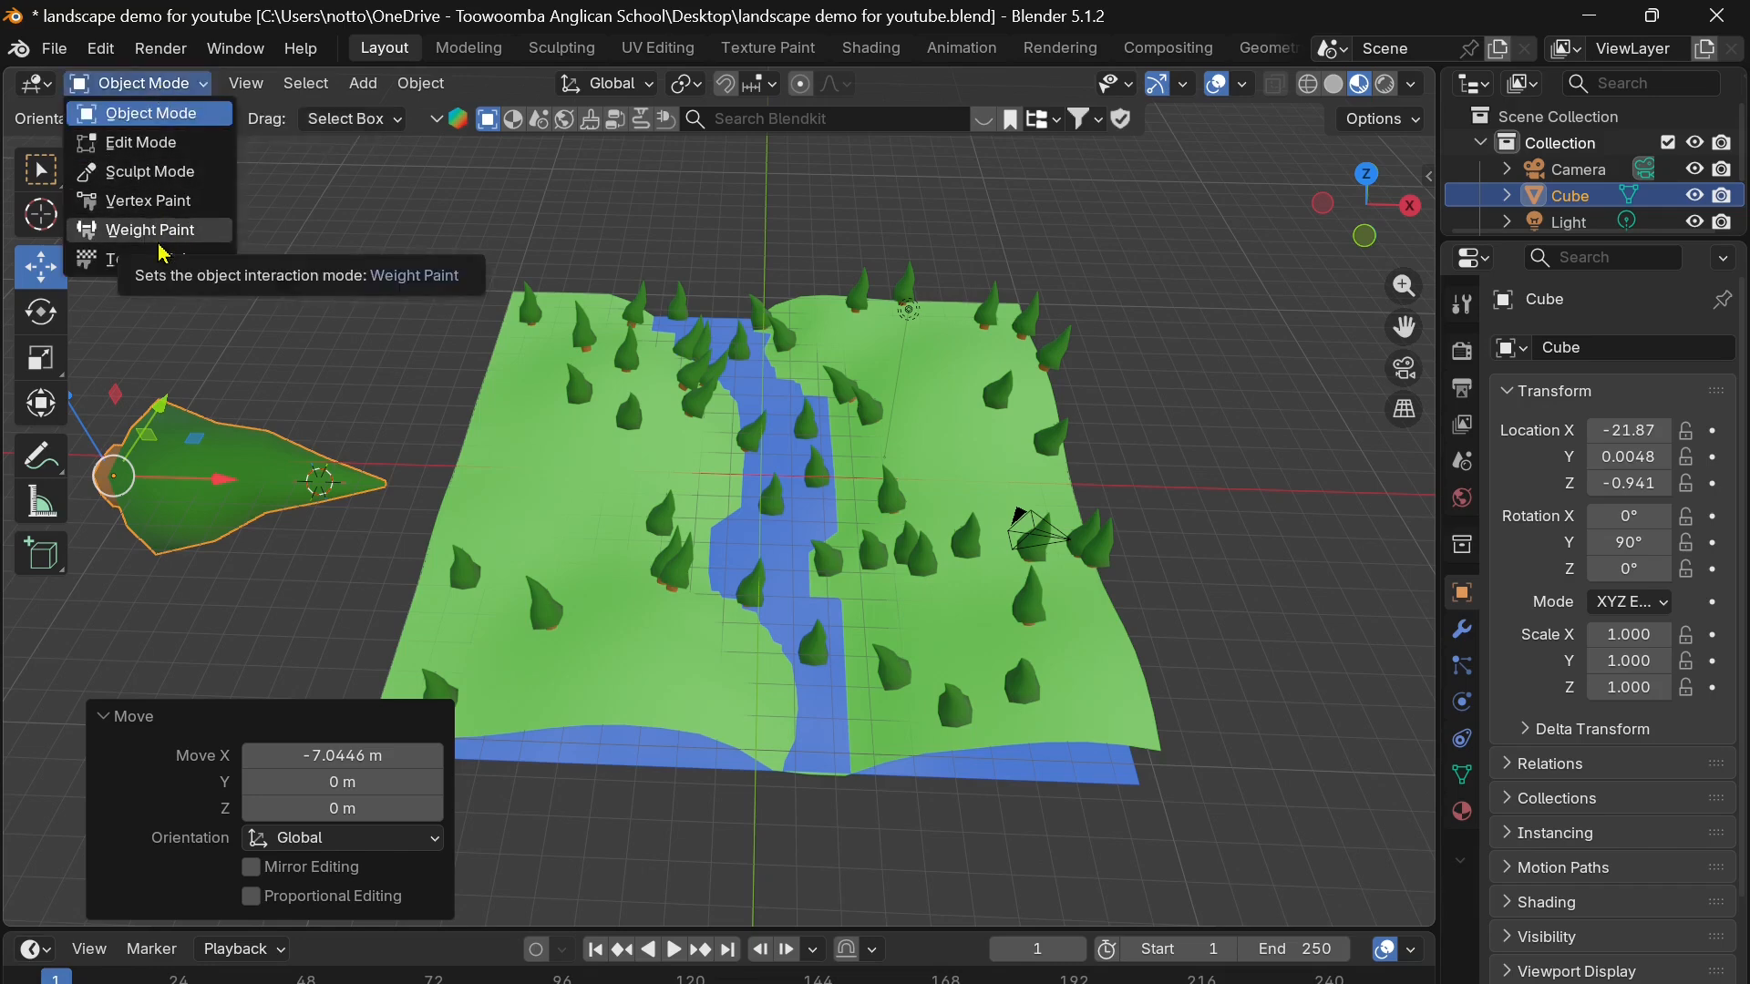
click(134, 83)
click(559, 462)
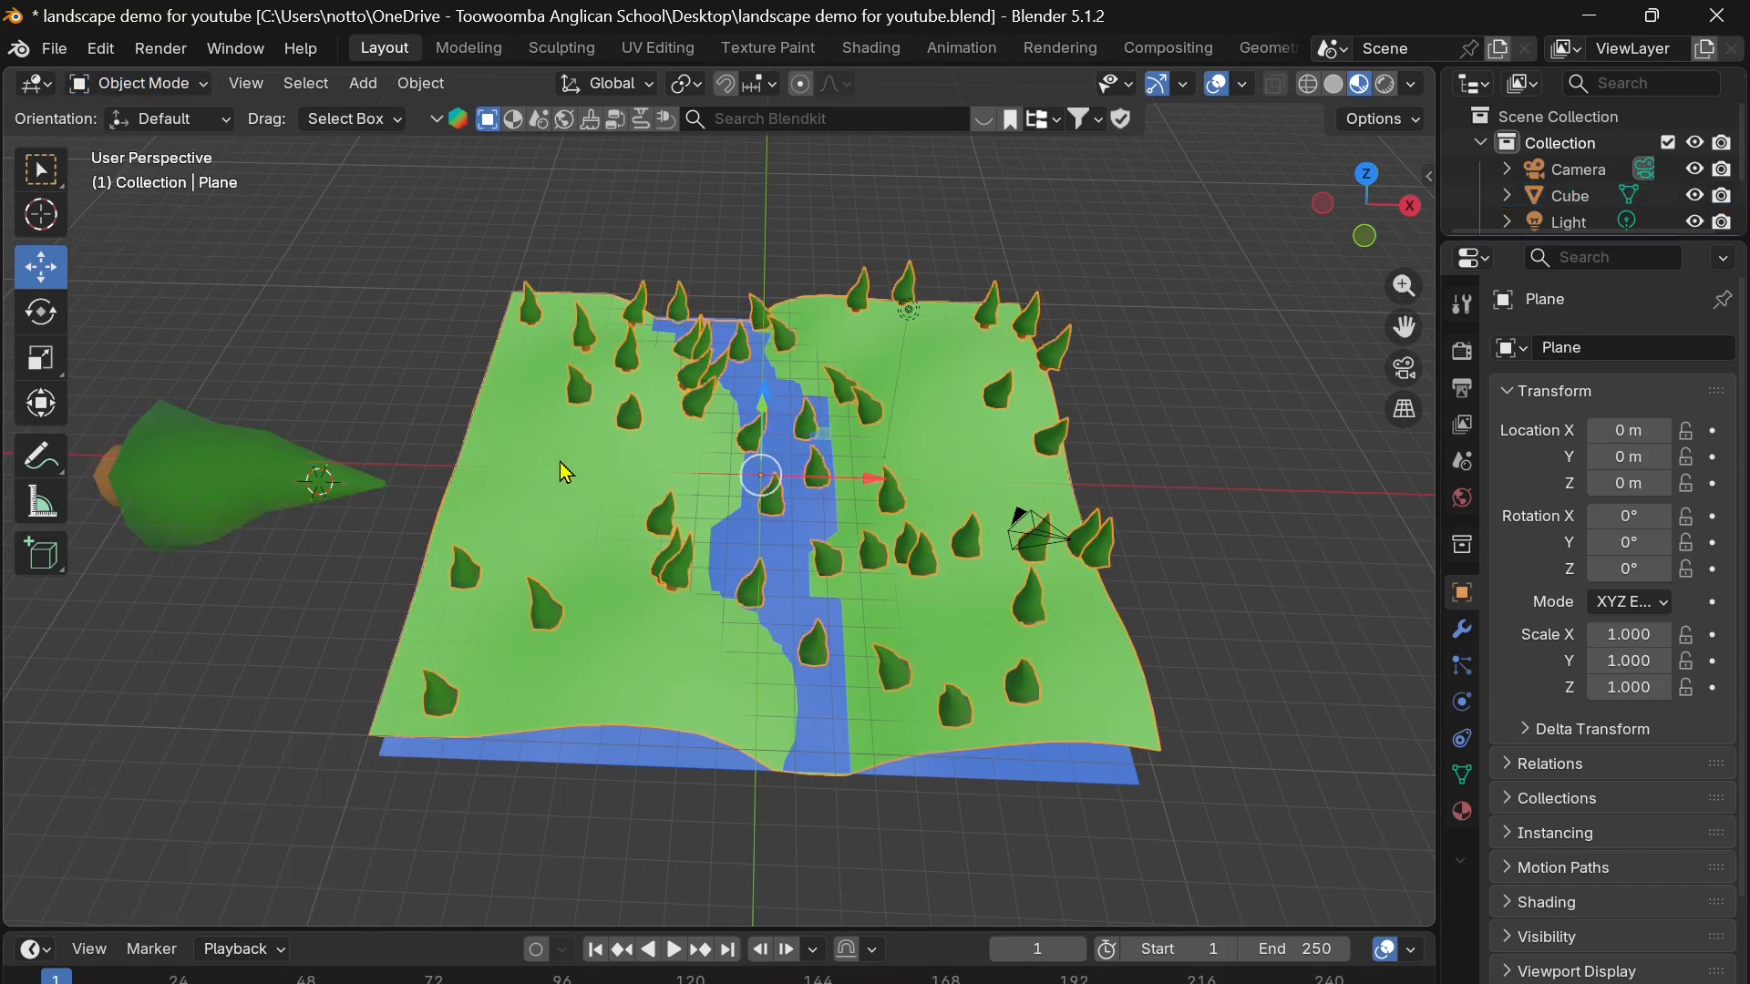
click(138, 87)
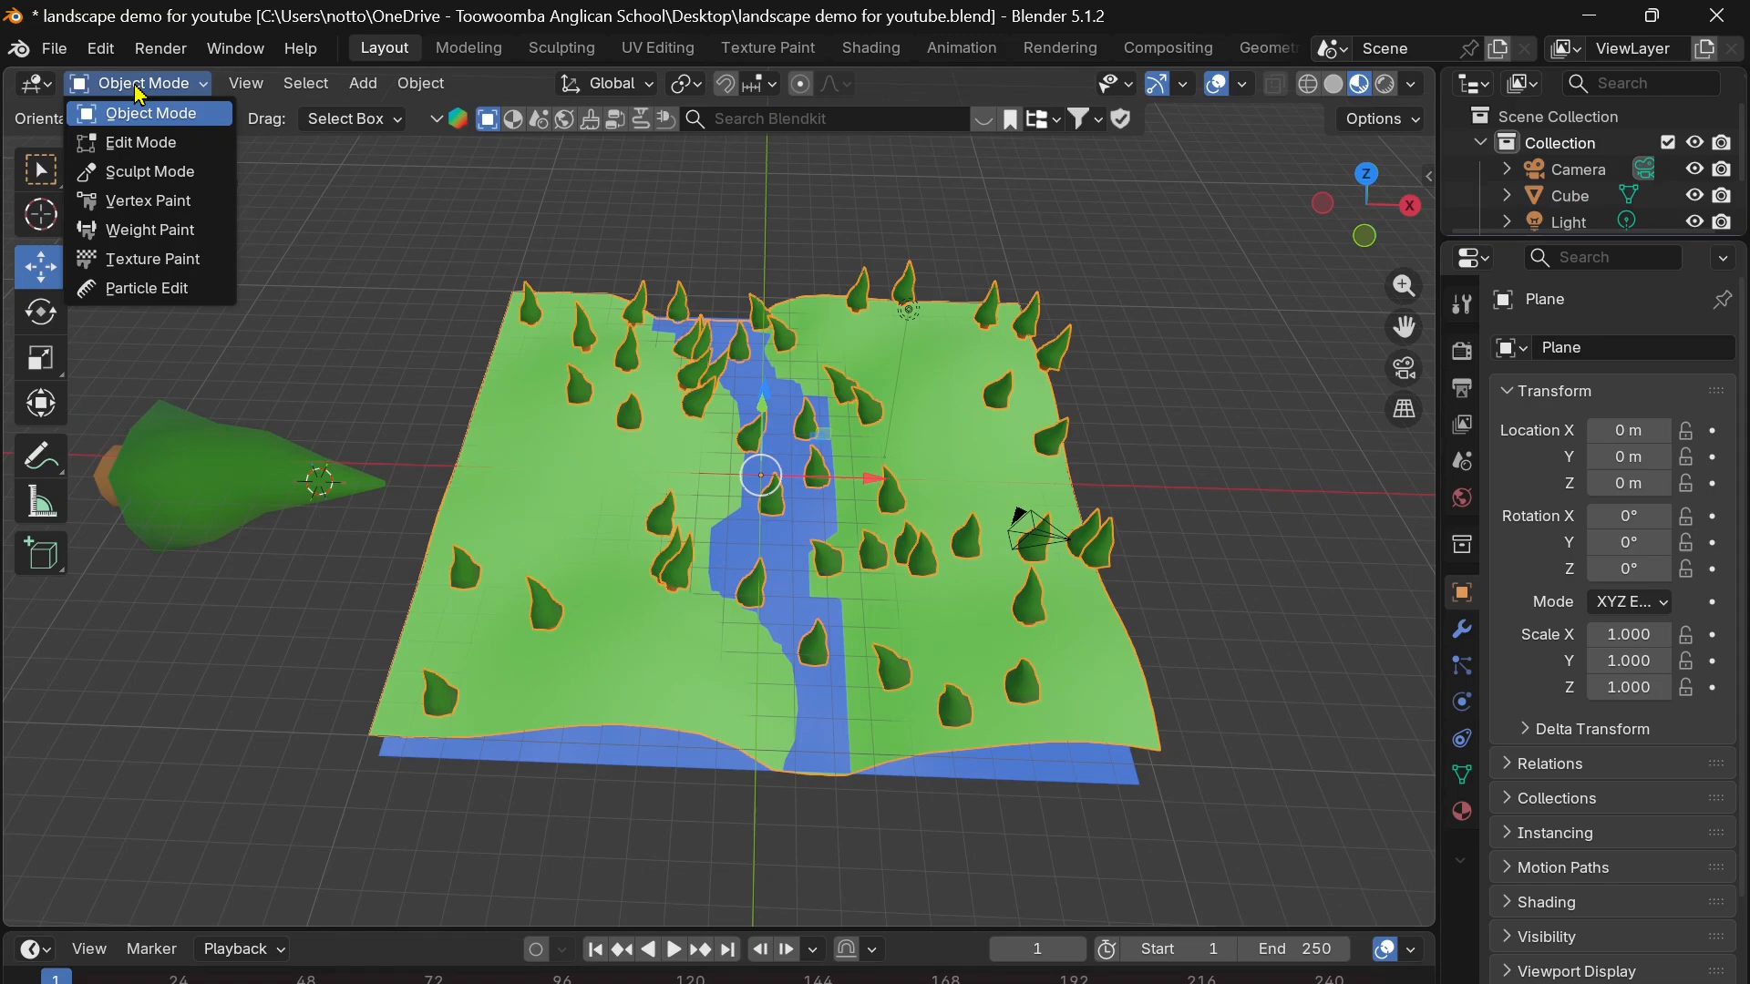
click(148, 289)
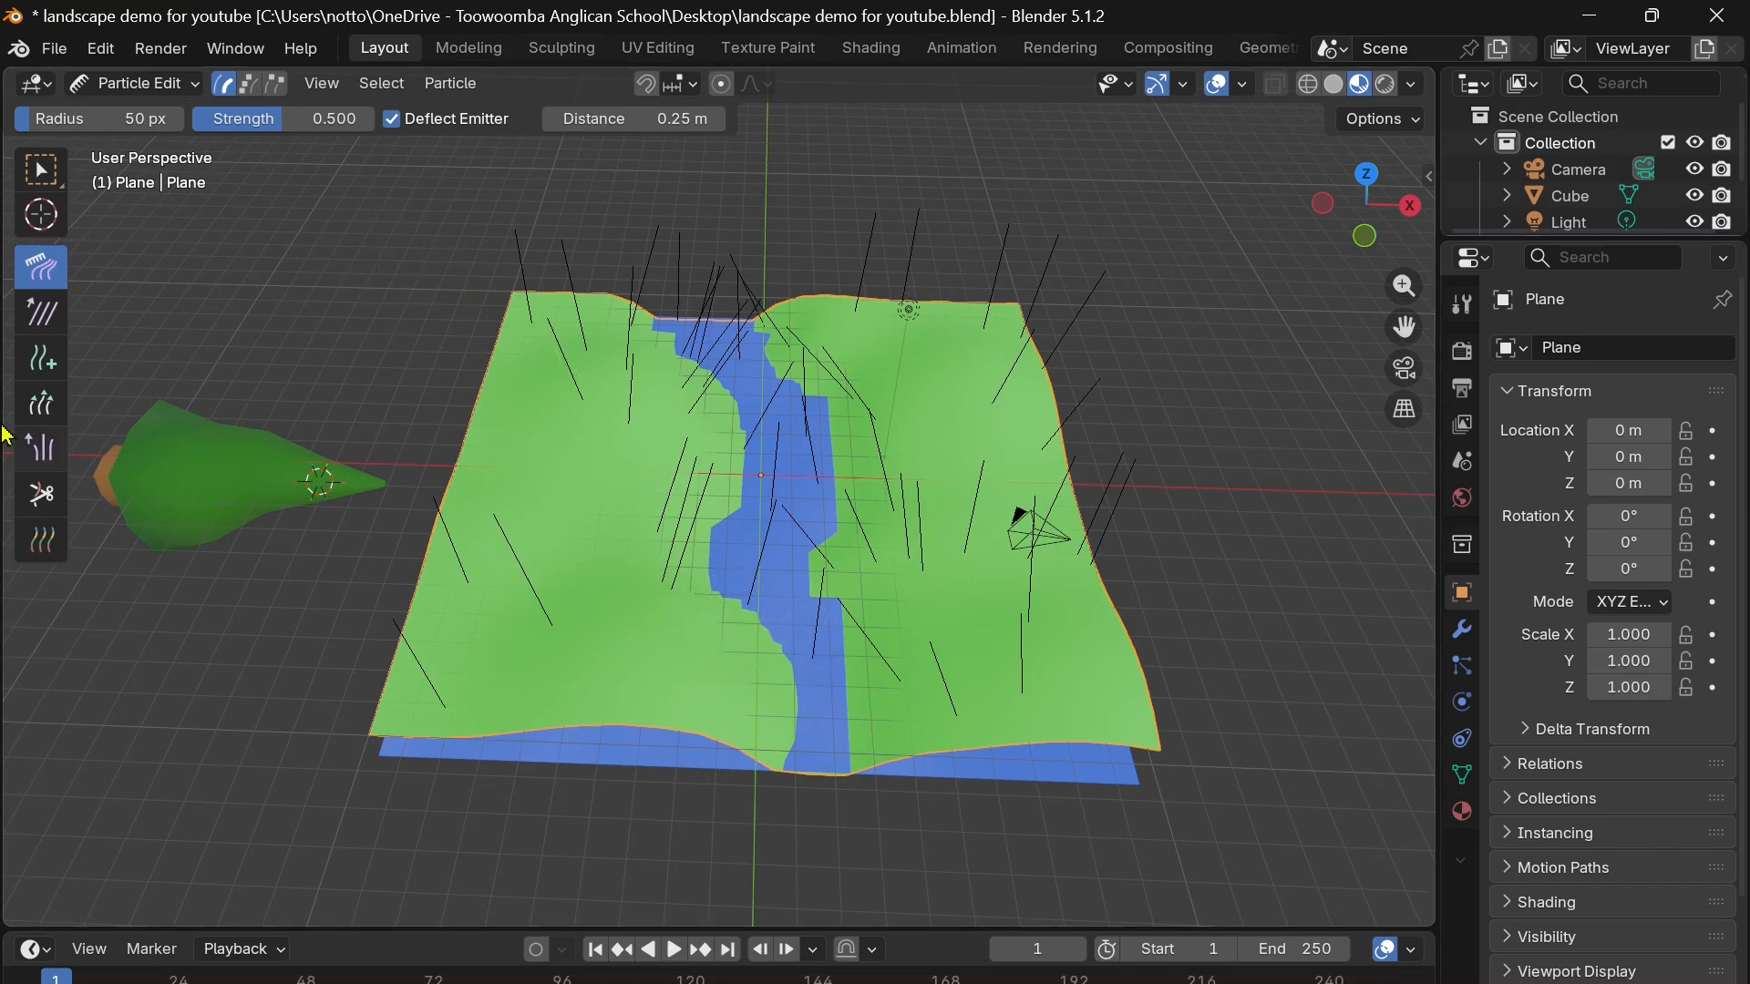
- Use the Cut brush with an 18 px radius and full strength to remove the hairs growing in the river's near and middle stretches
click(39, 498)
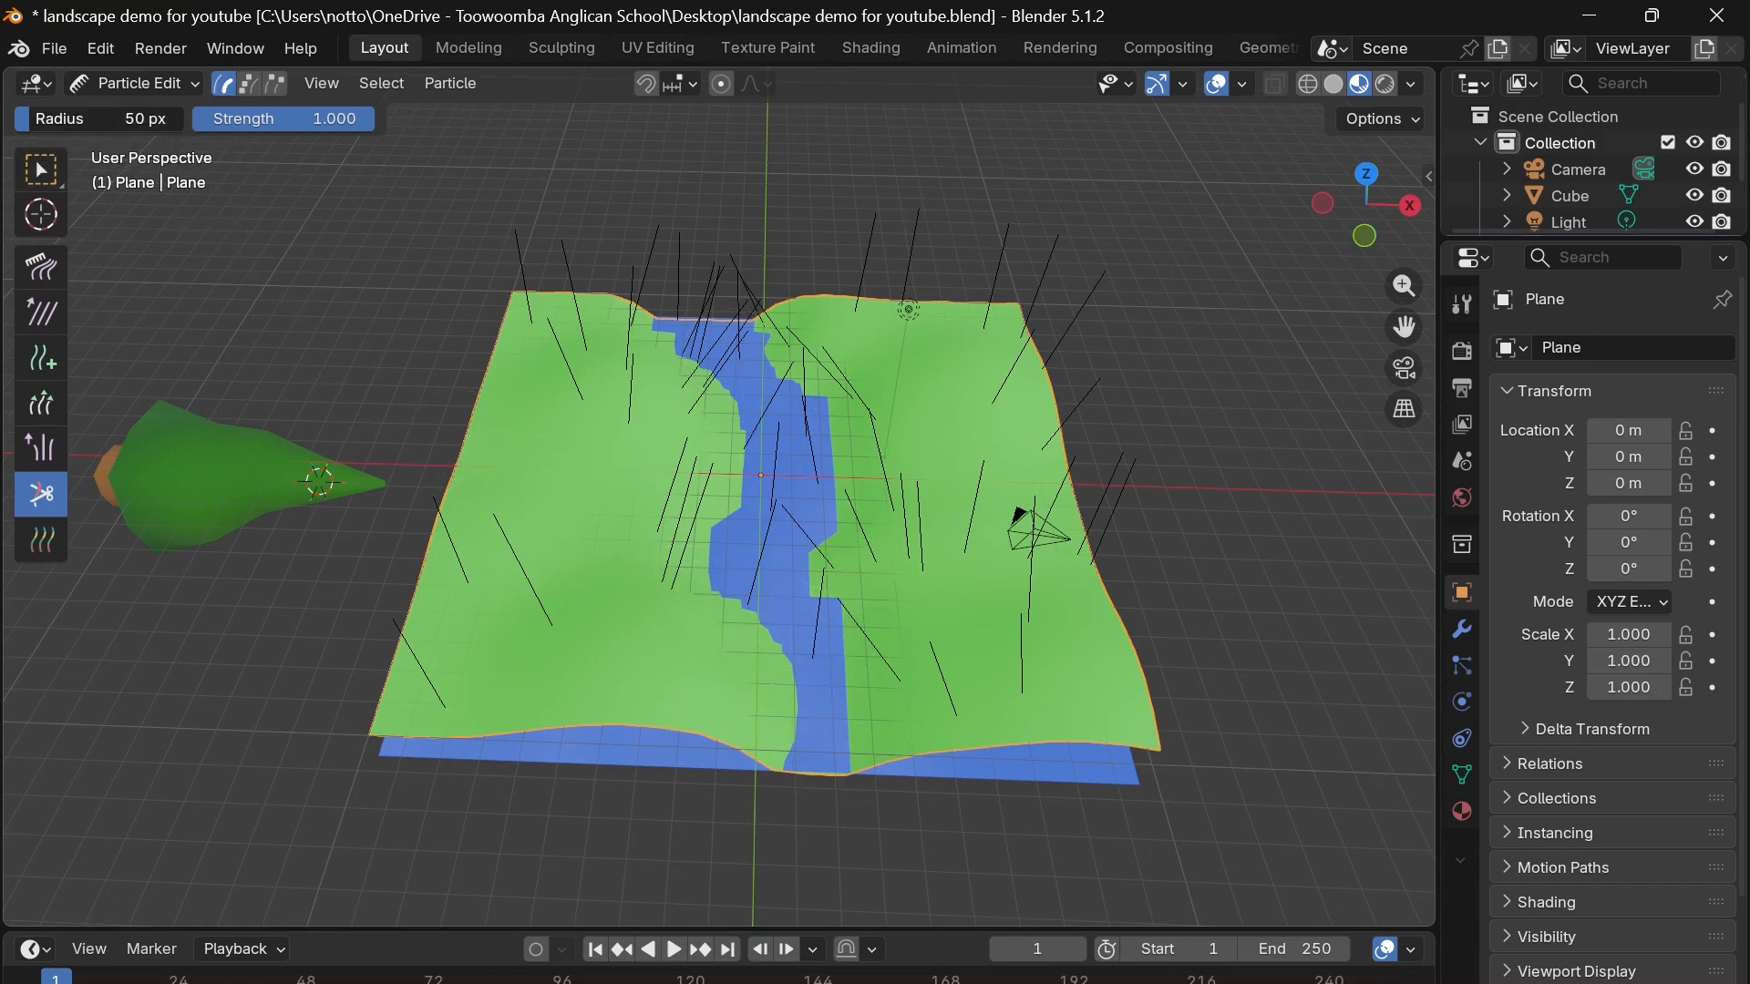
drag(101, 120, 90, 120)
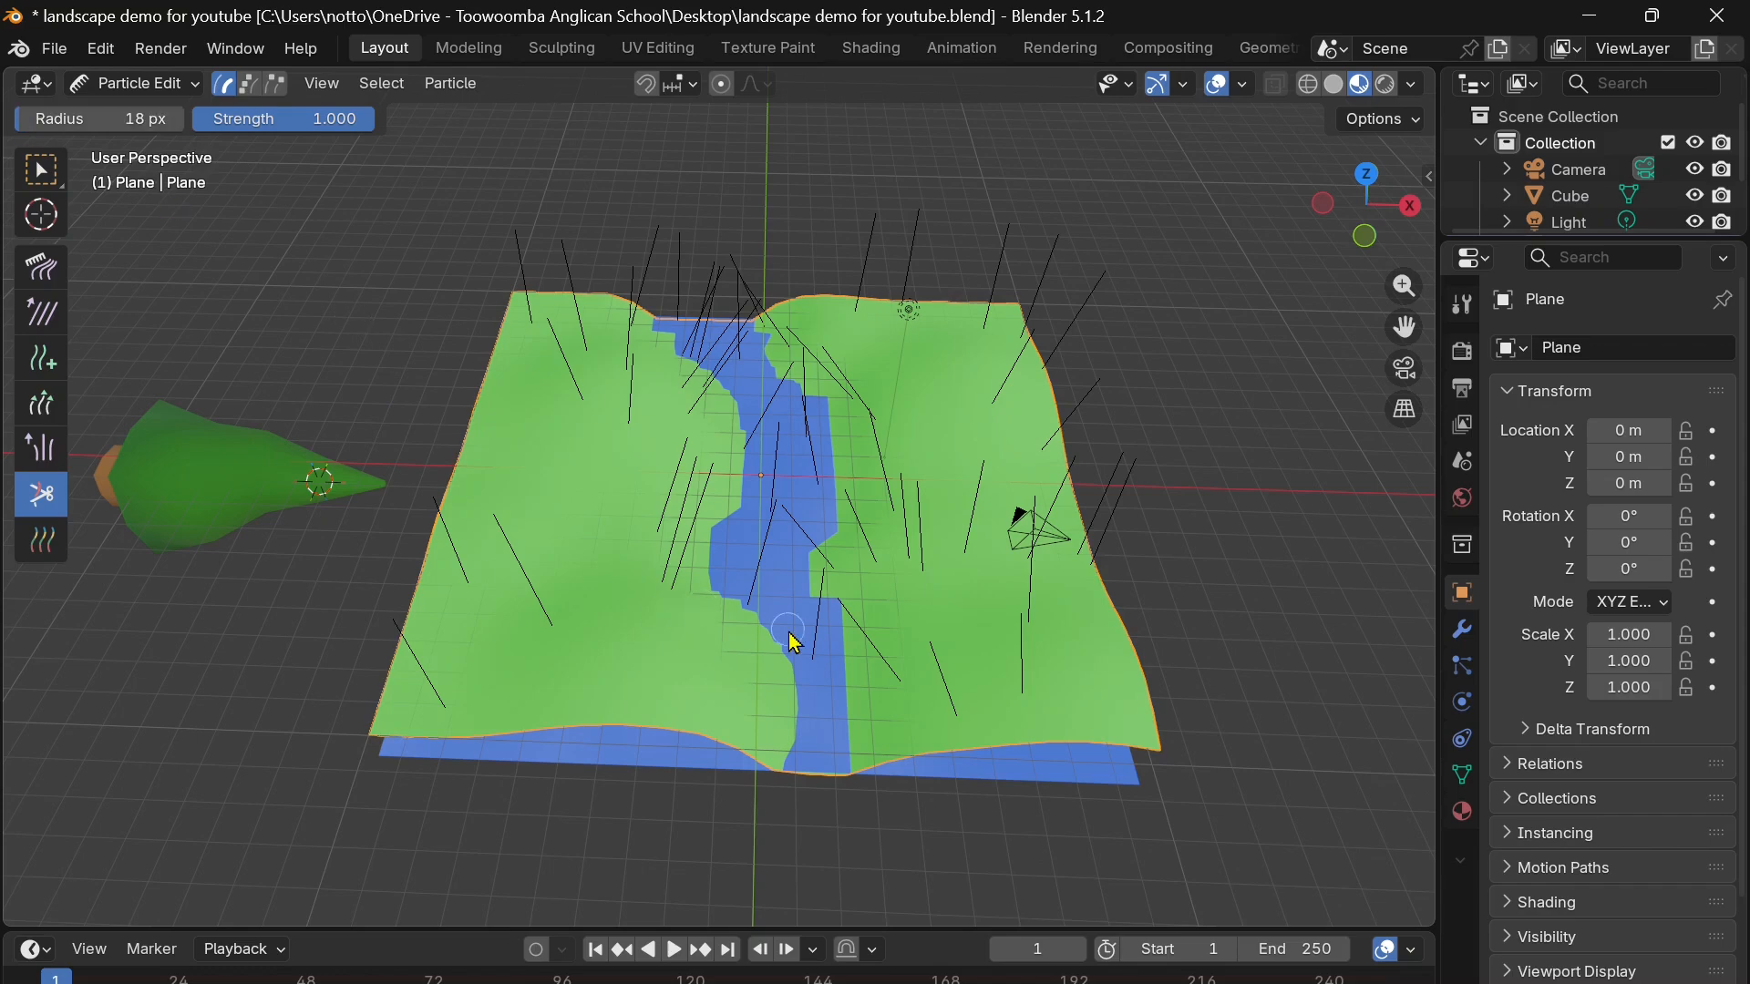
middle_drag(789, 636, 826, 639)
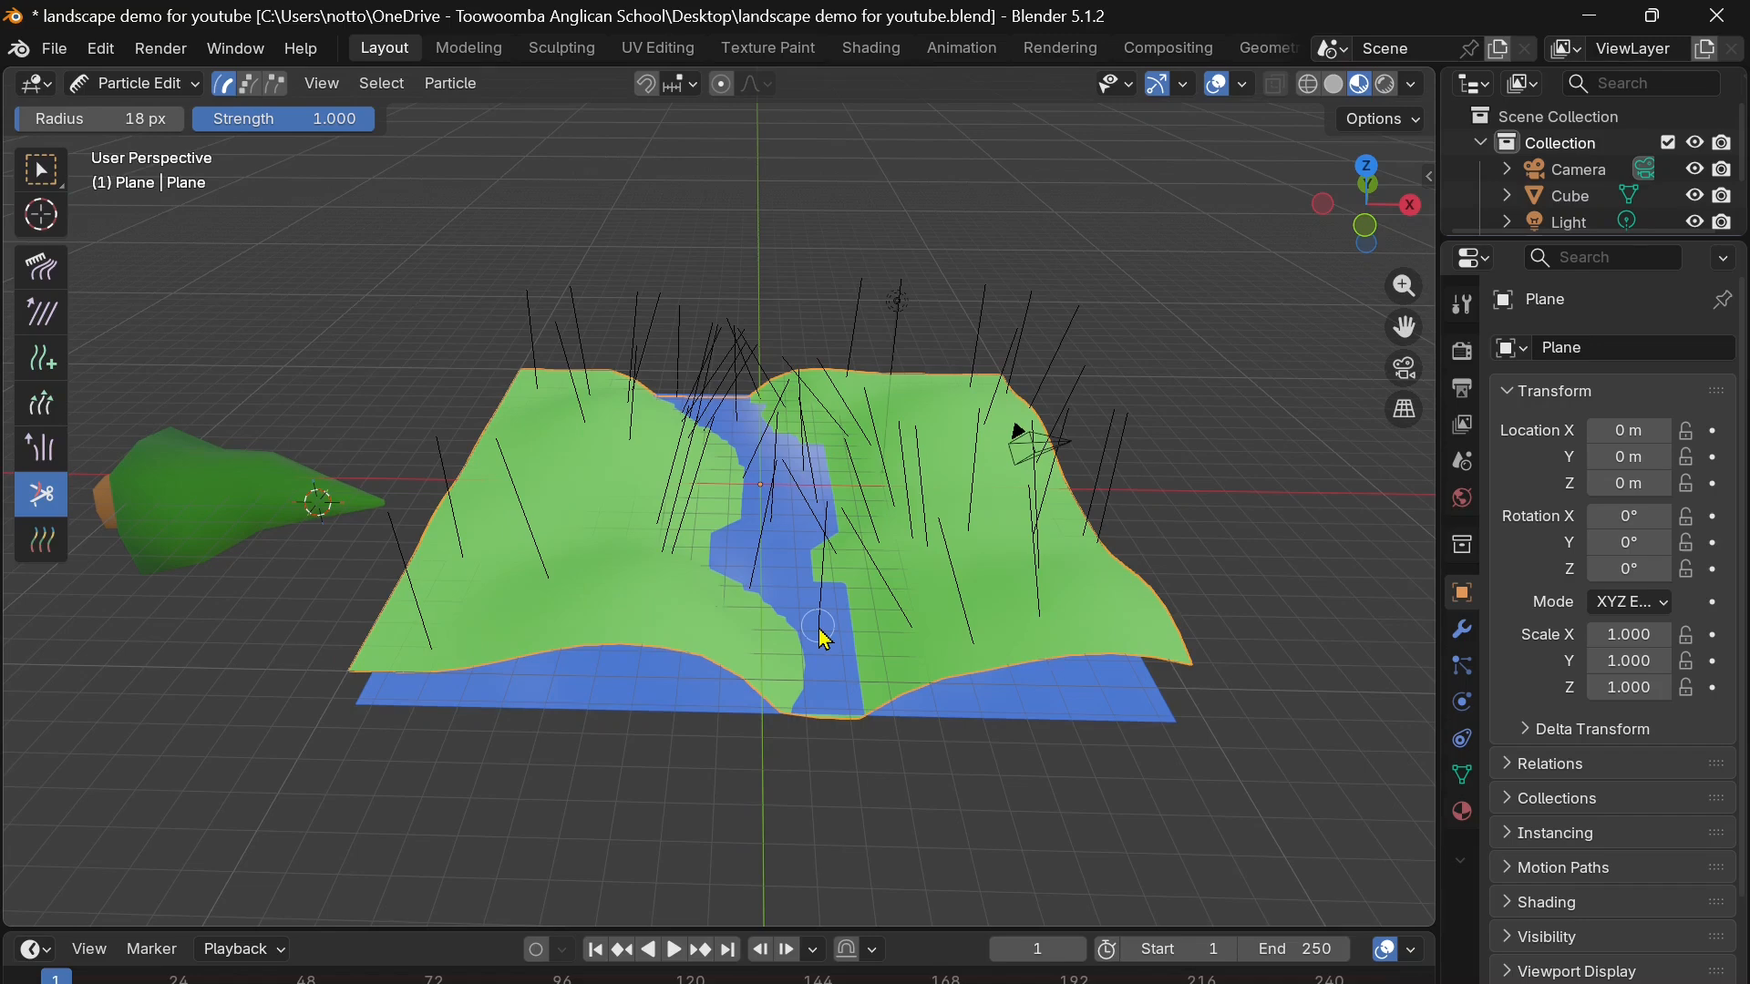
drag(826, 641, 756, 597)
click(748, 586)
click(770, 511)
drag(830, 501, 742, 474)
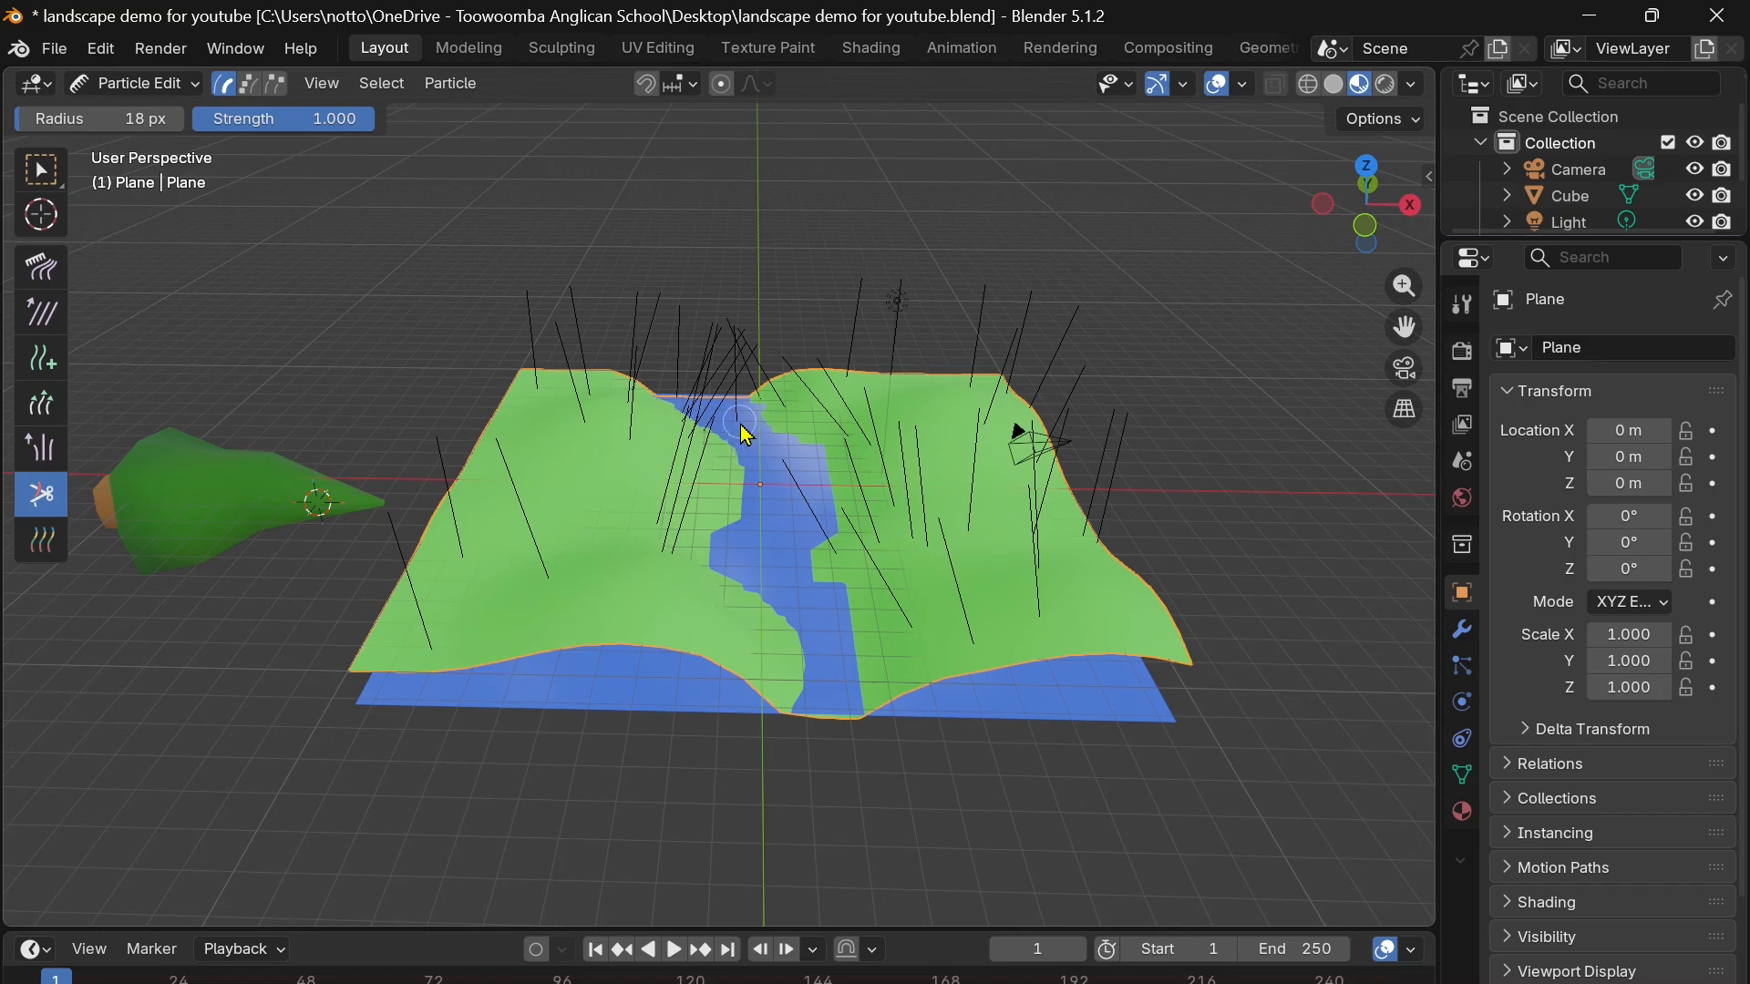
- Cut away the leftover hairs in and beside the river at the opposite end of the terrain
middle_drag(747, 435, 821, 398)
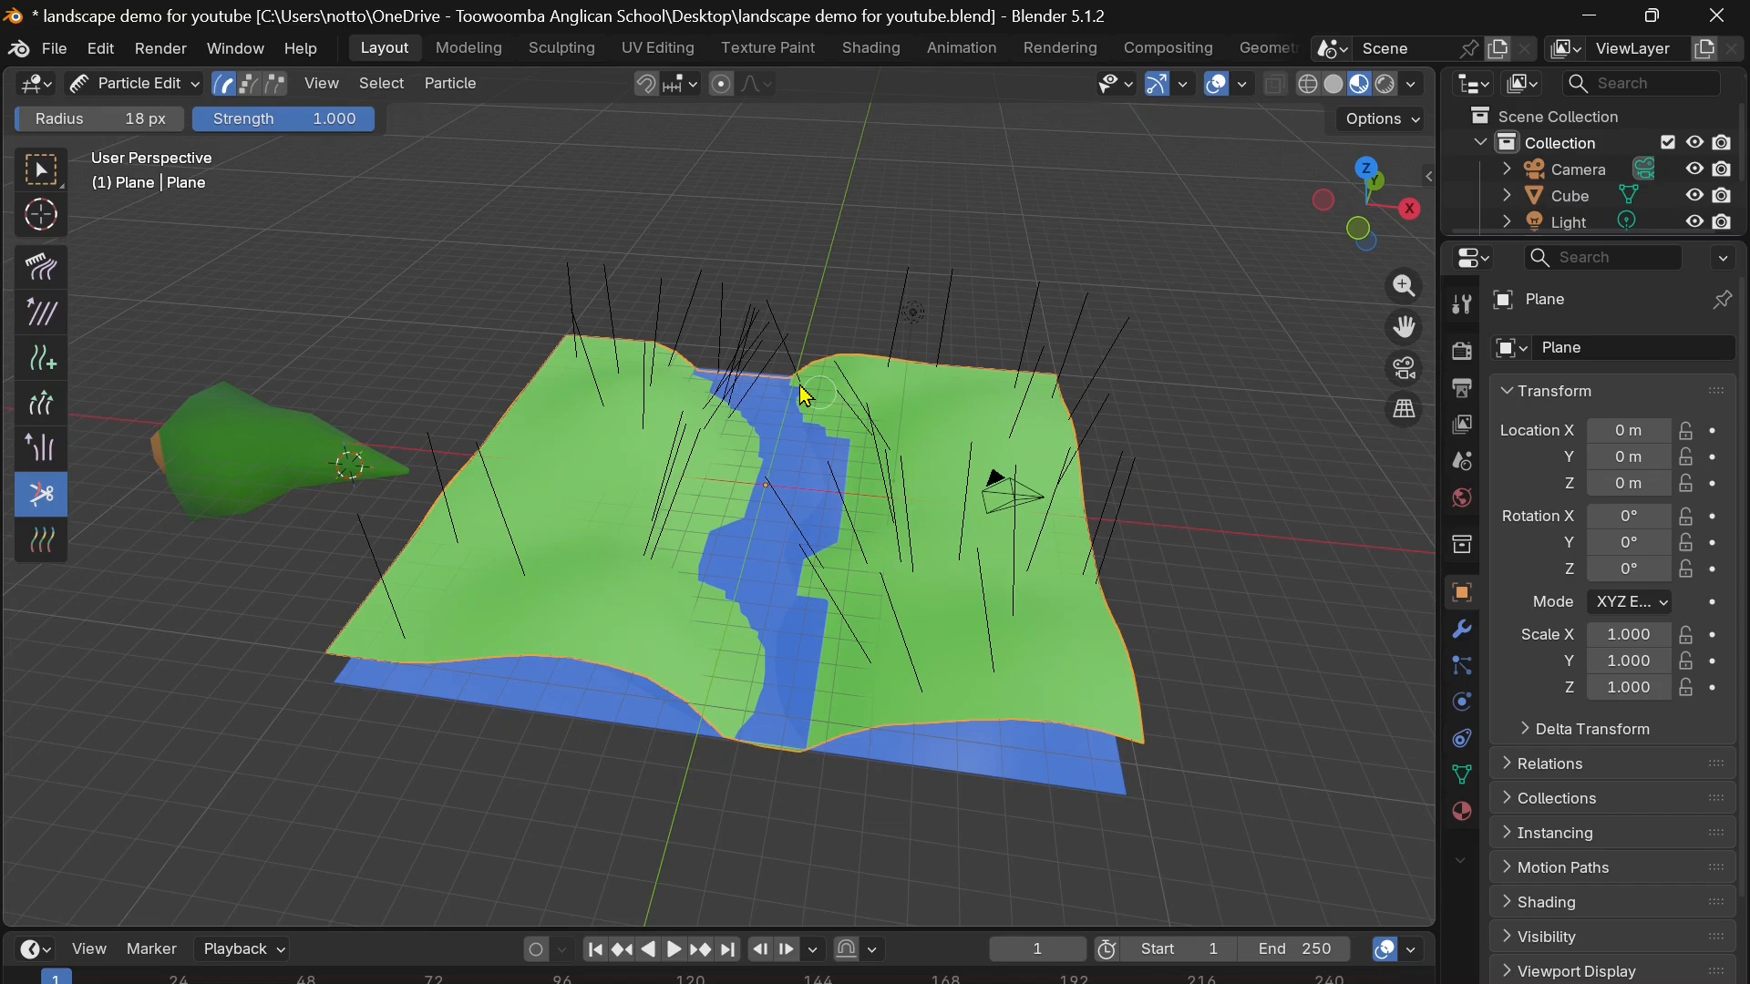
middle_drag(806, 396, 797, 603)
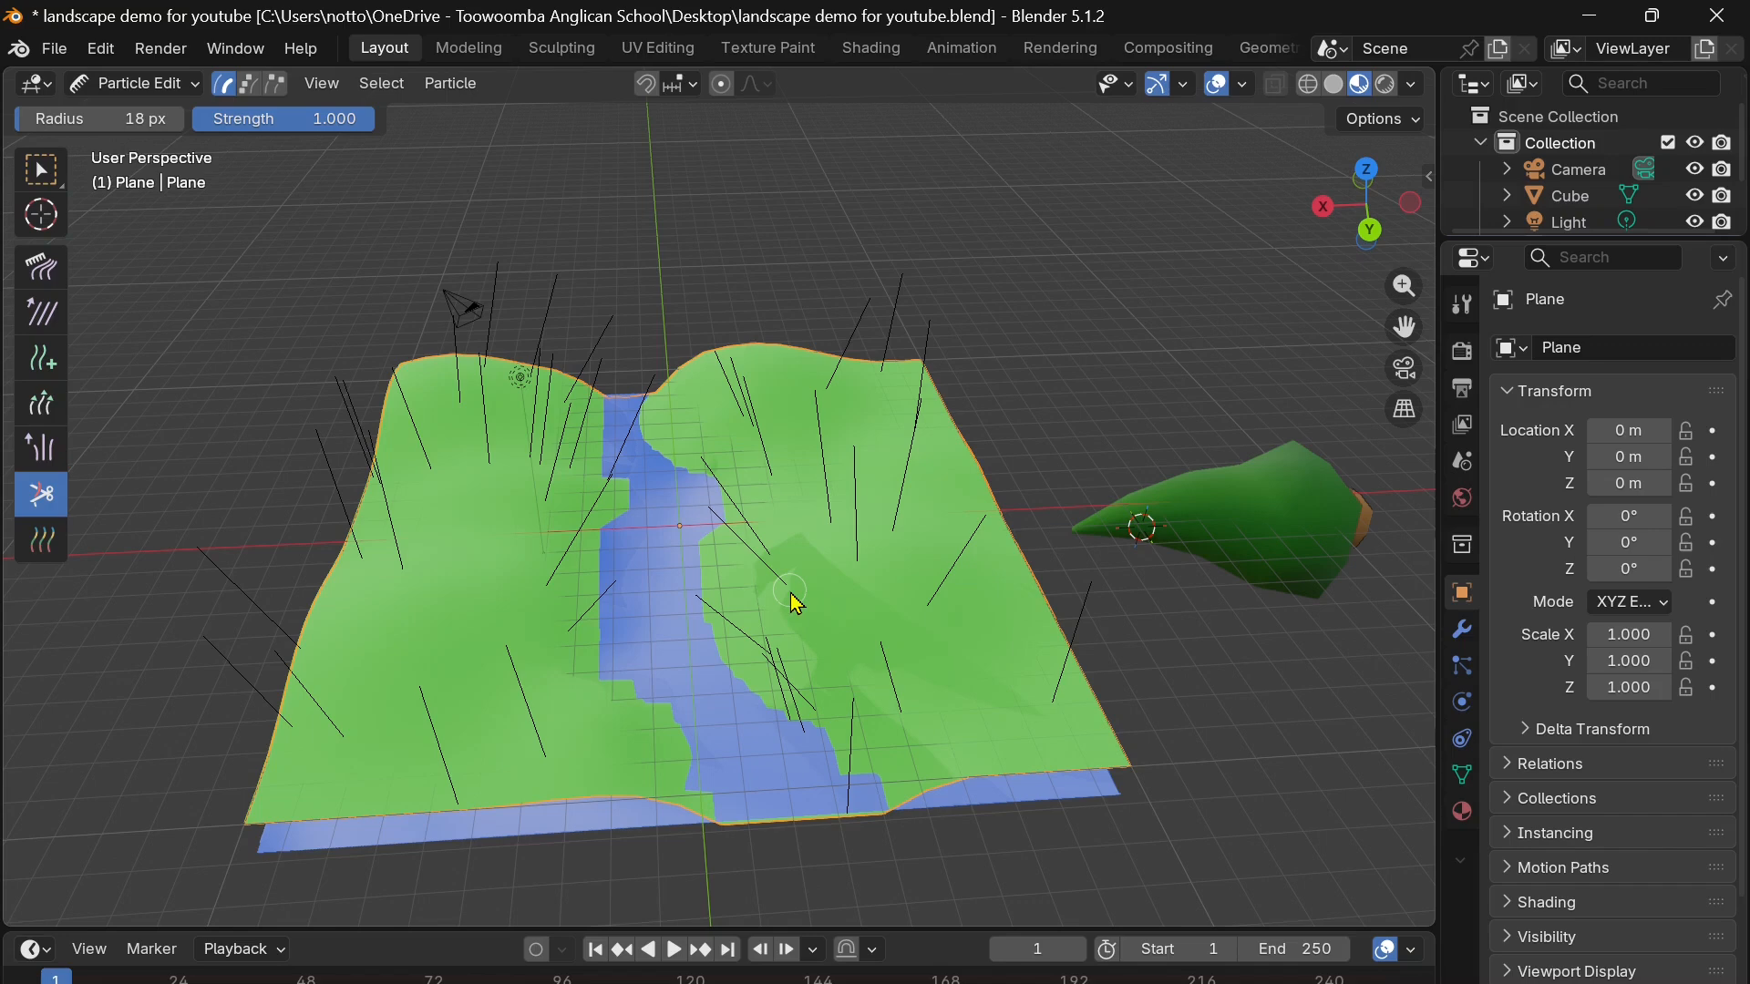
drag(797, 603, 987, 715)
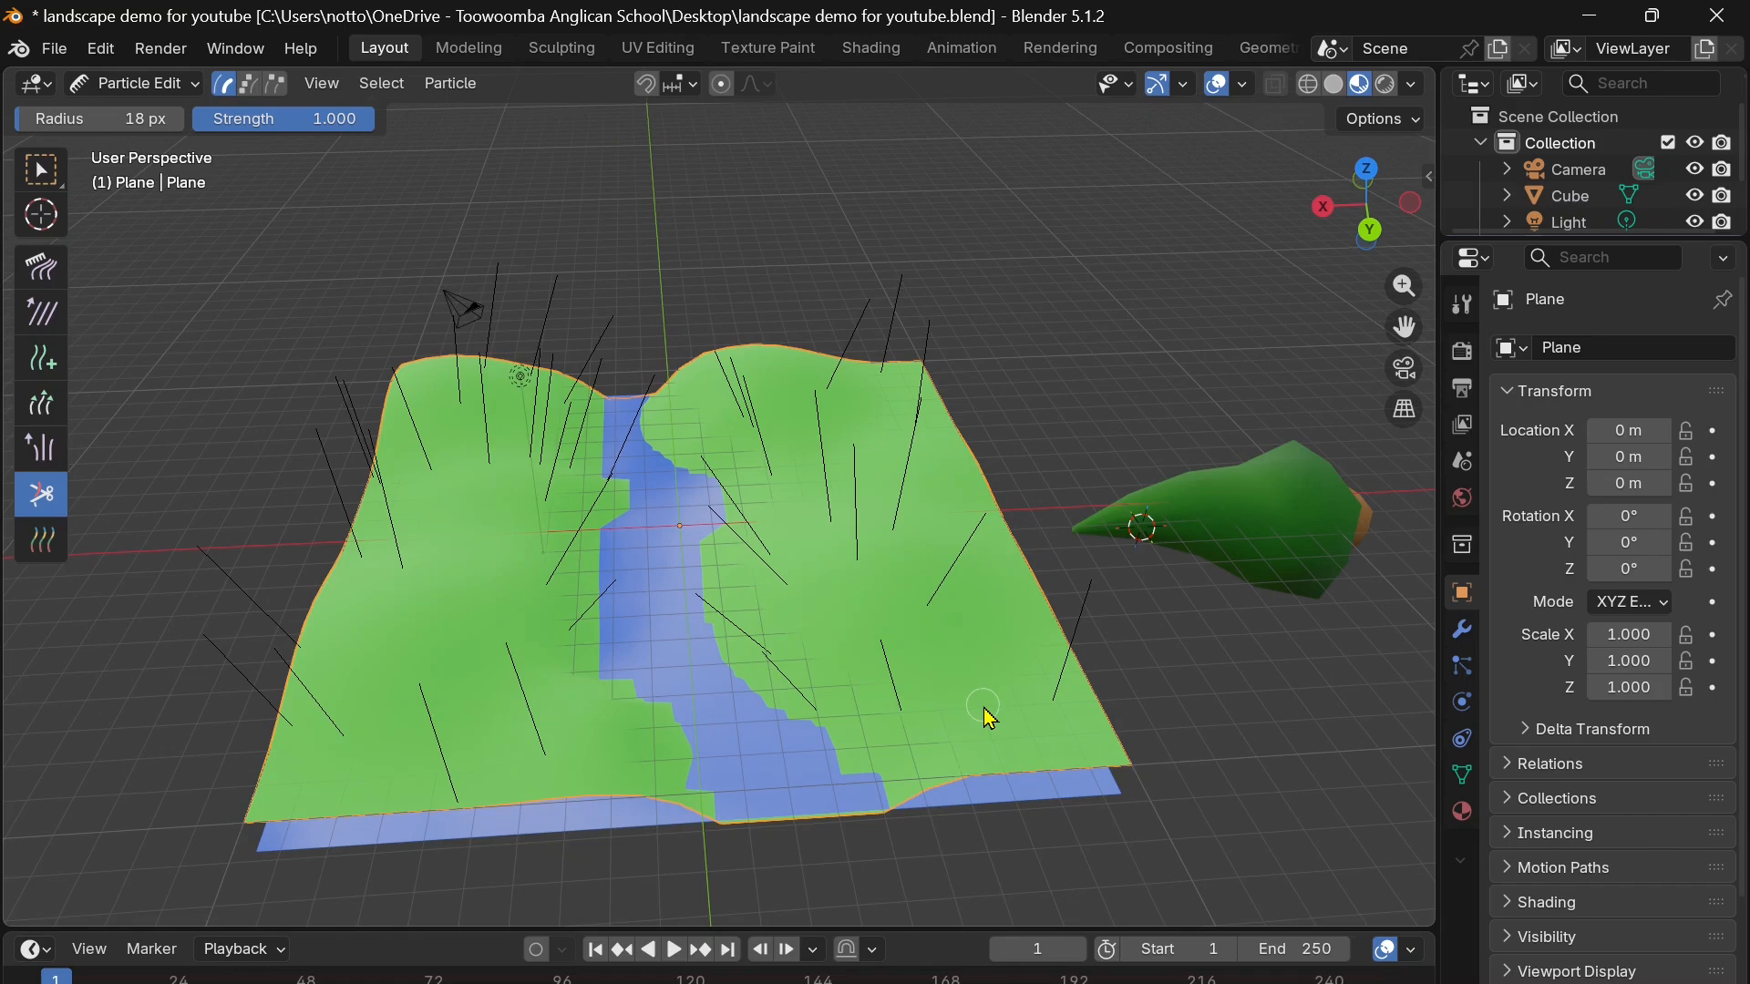
- Add hairs to sparse grassy areas on both sides of the river using the Add brush with count 1, and return to Object Mode
click(45, 361)
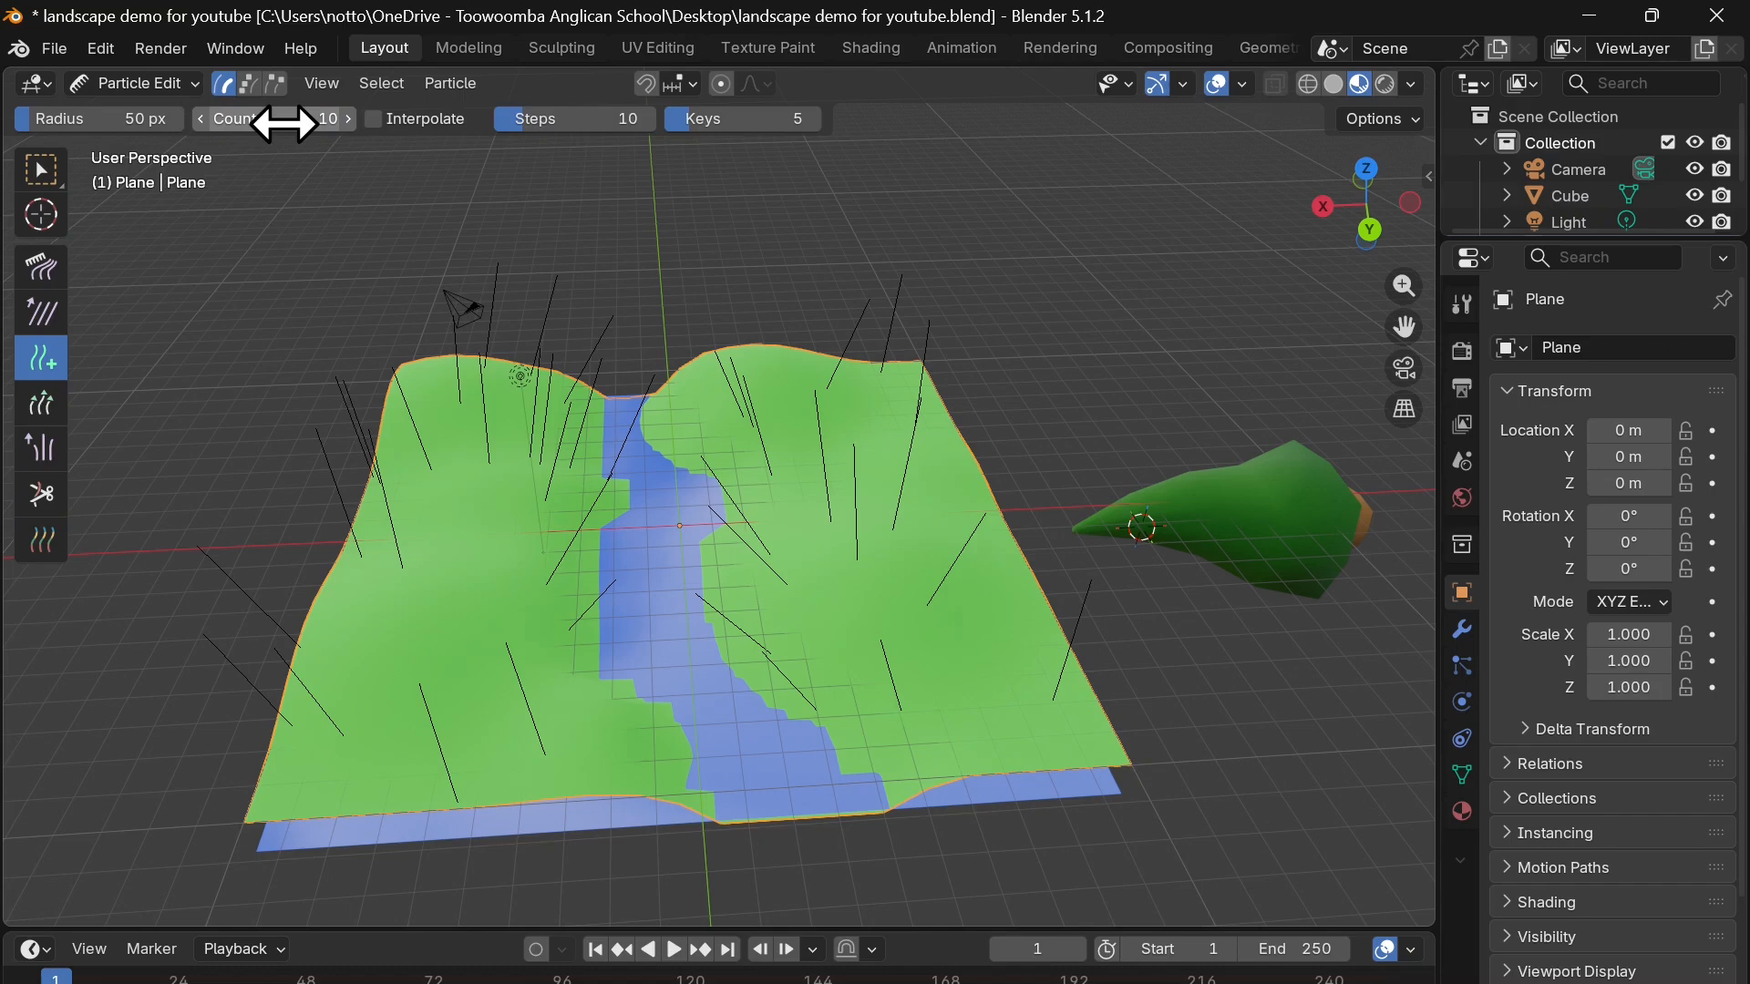
drag(298, 106, 255, 106)
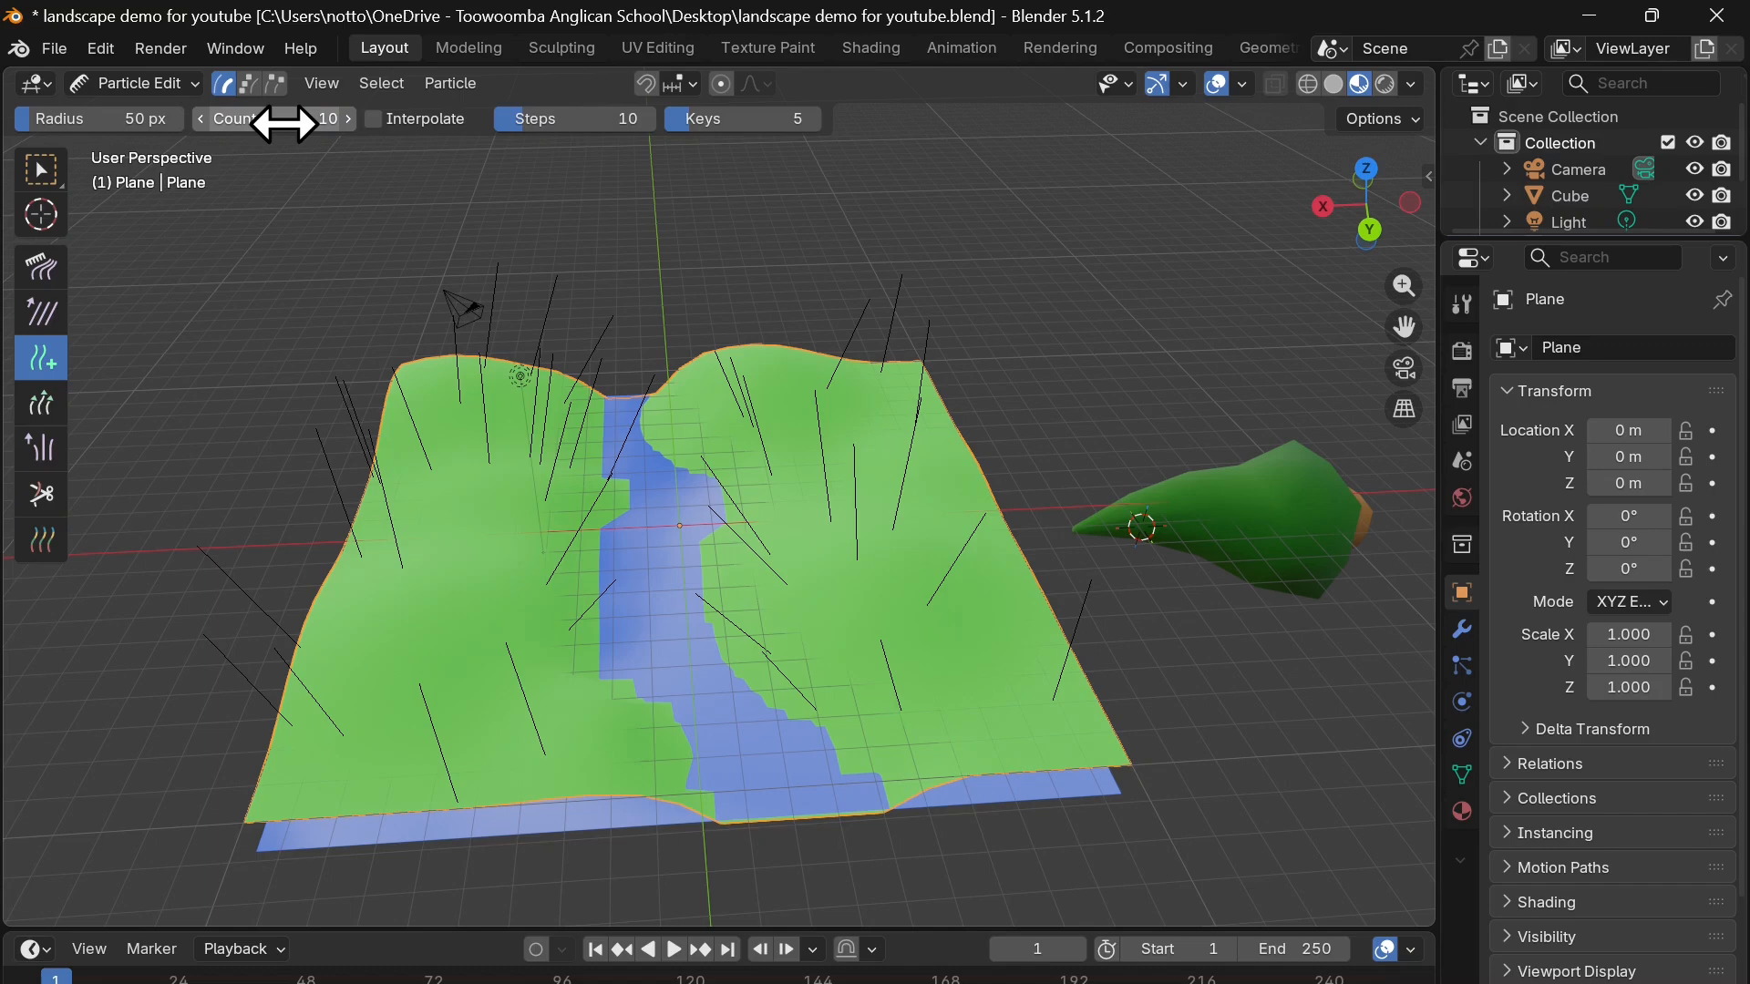
click(427, 644)
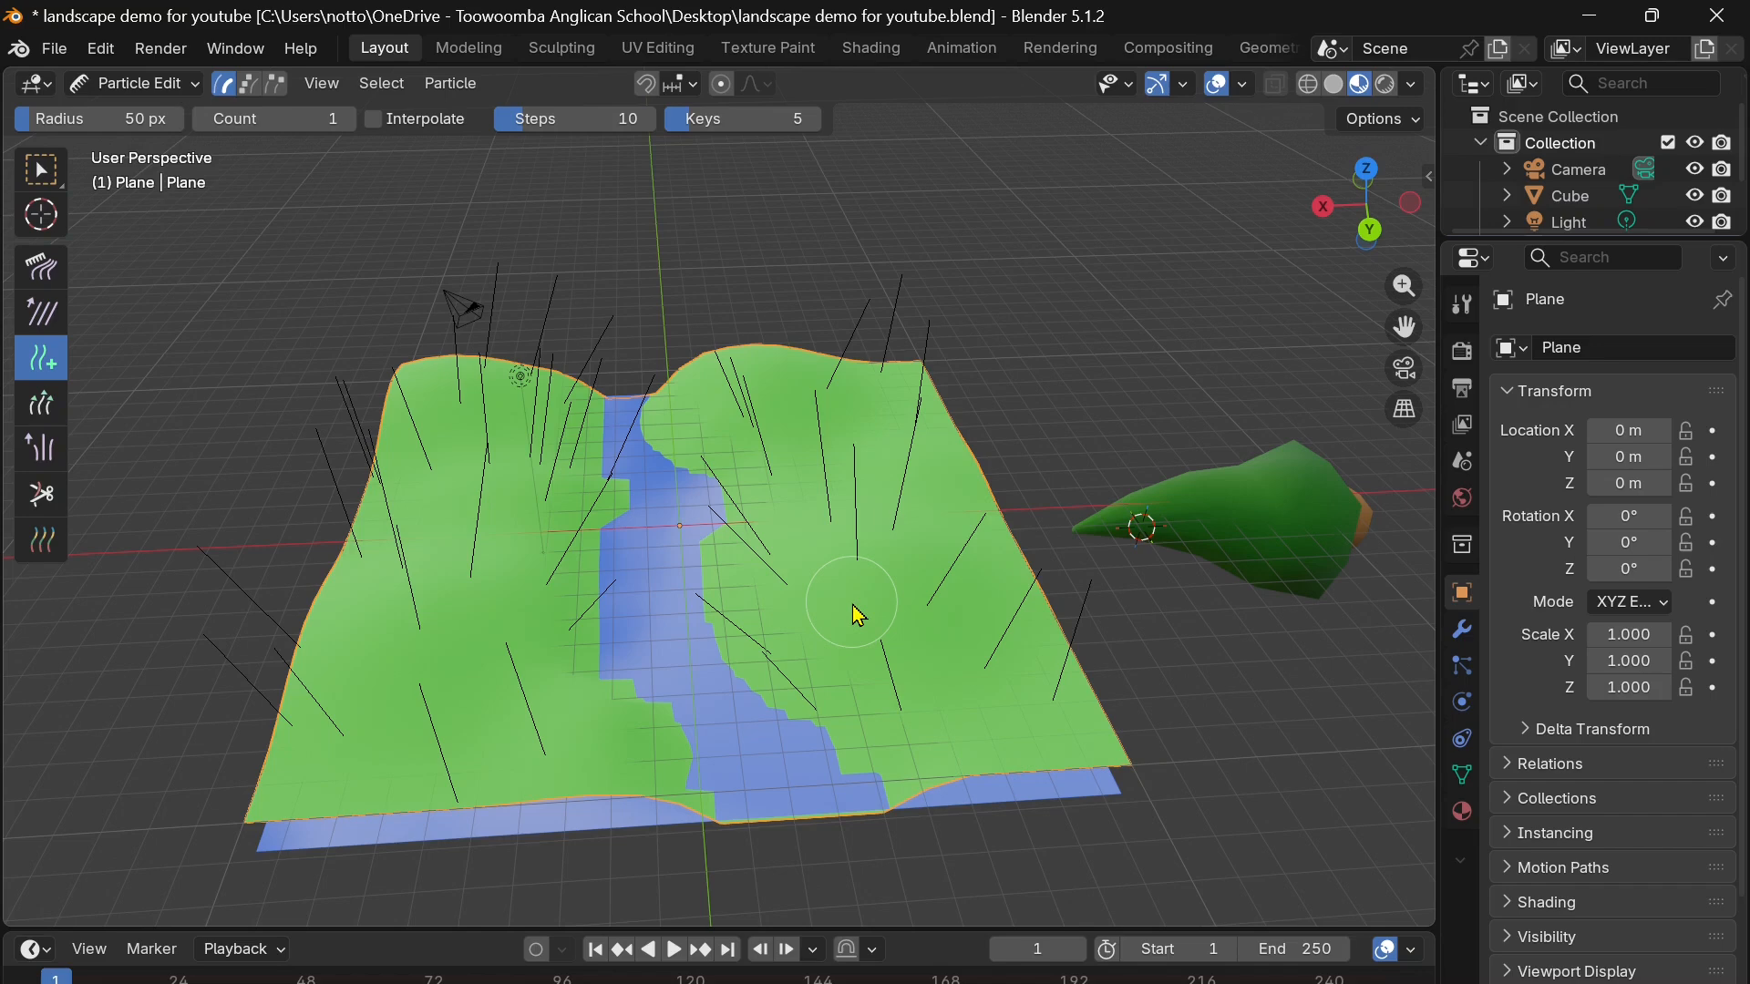
drag(858, 615, 1015, 727)
click(136, 83)
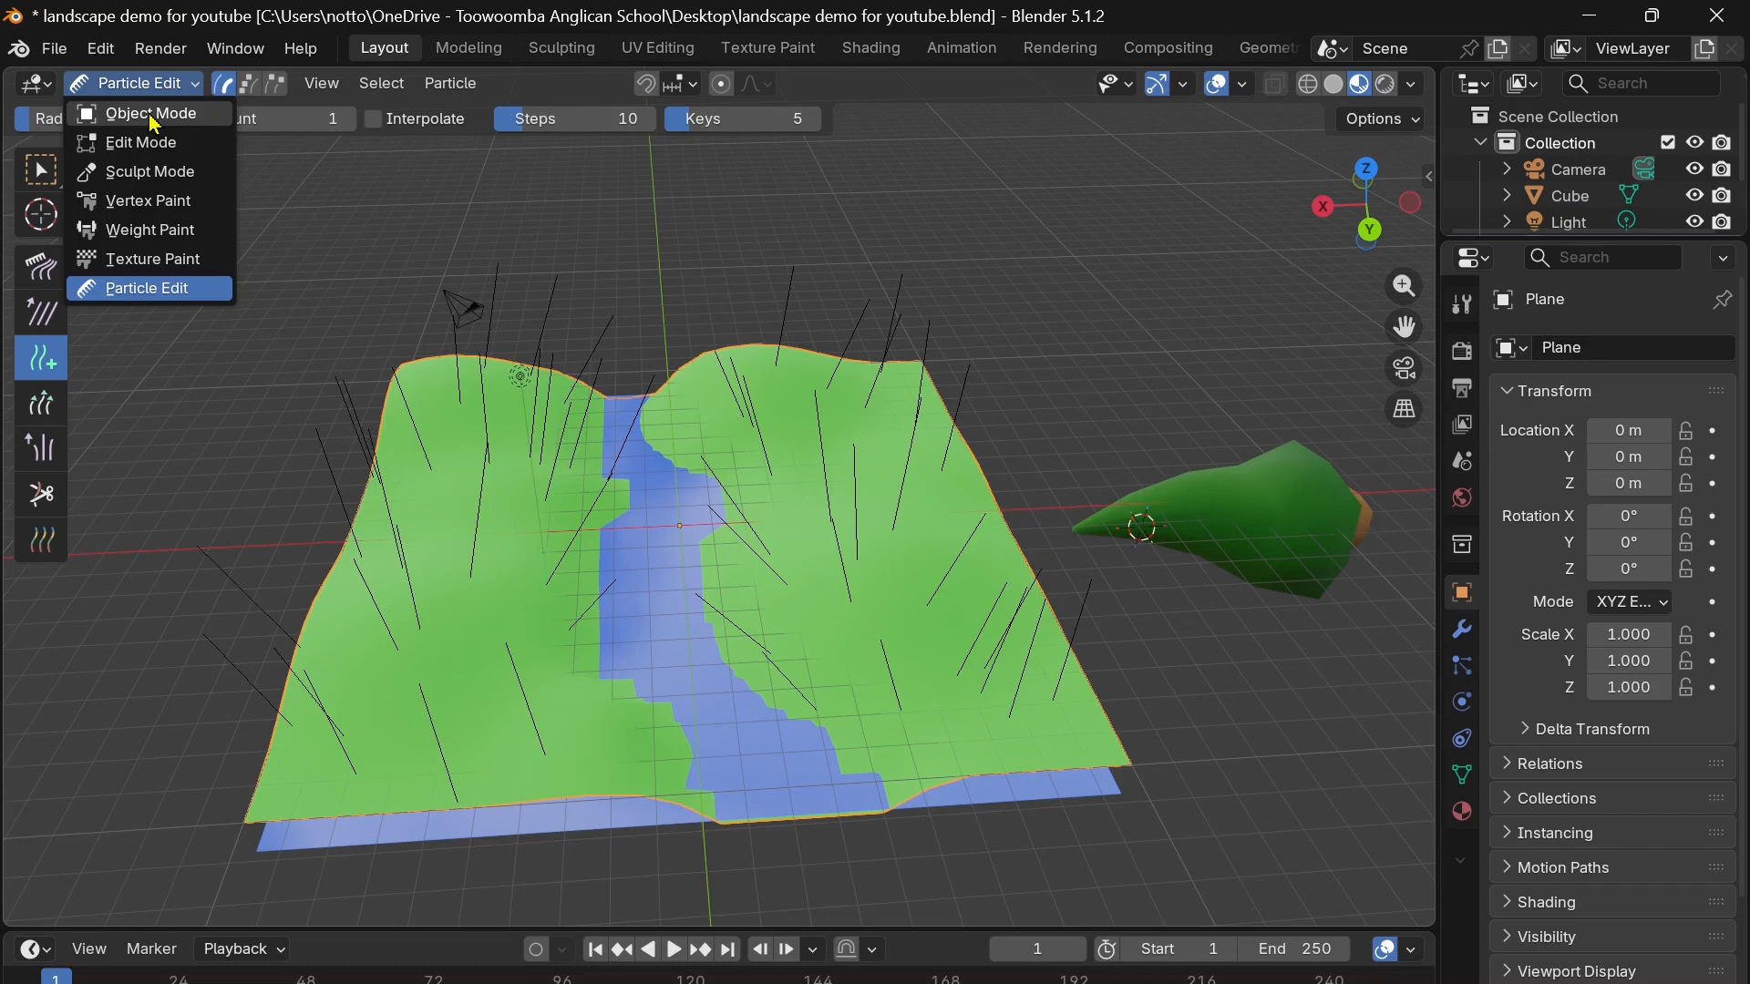
click(151, 116)
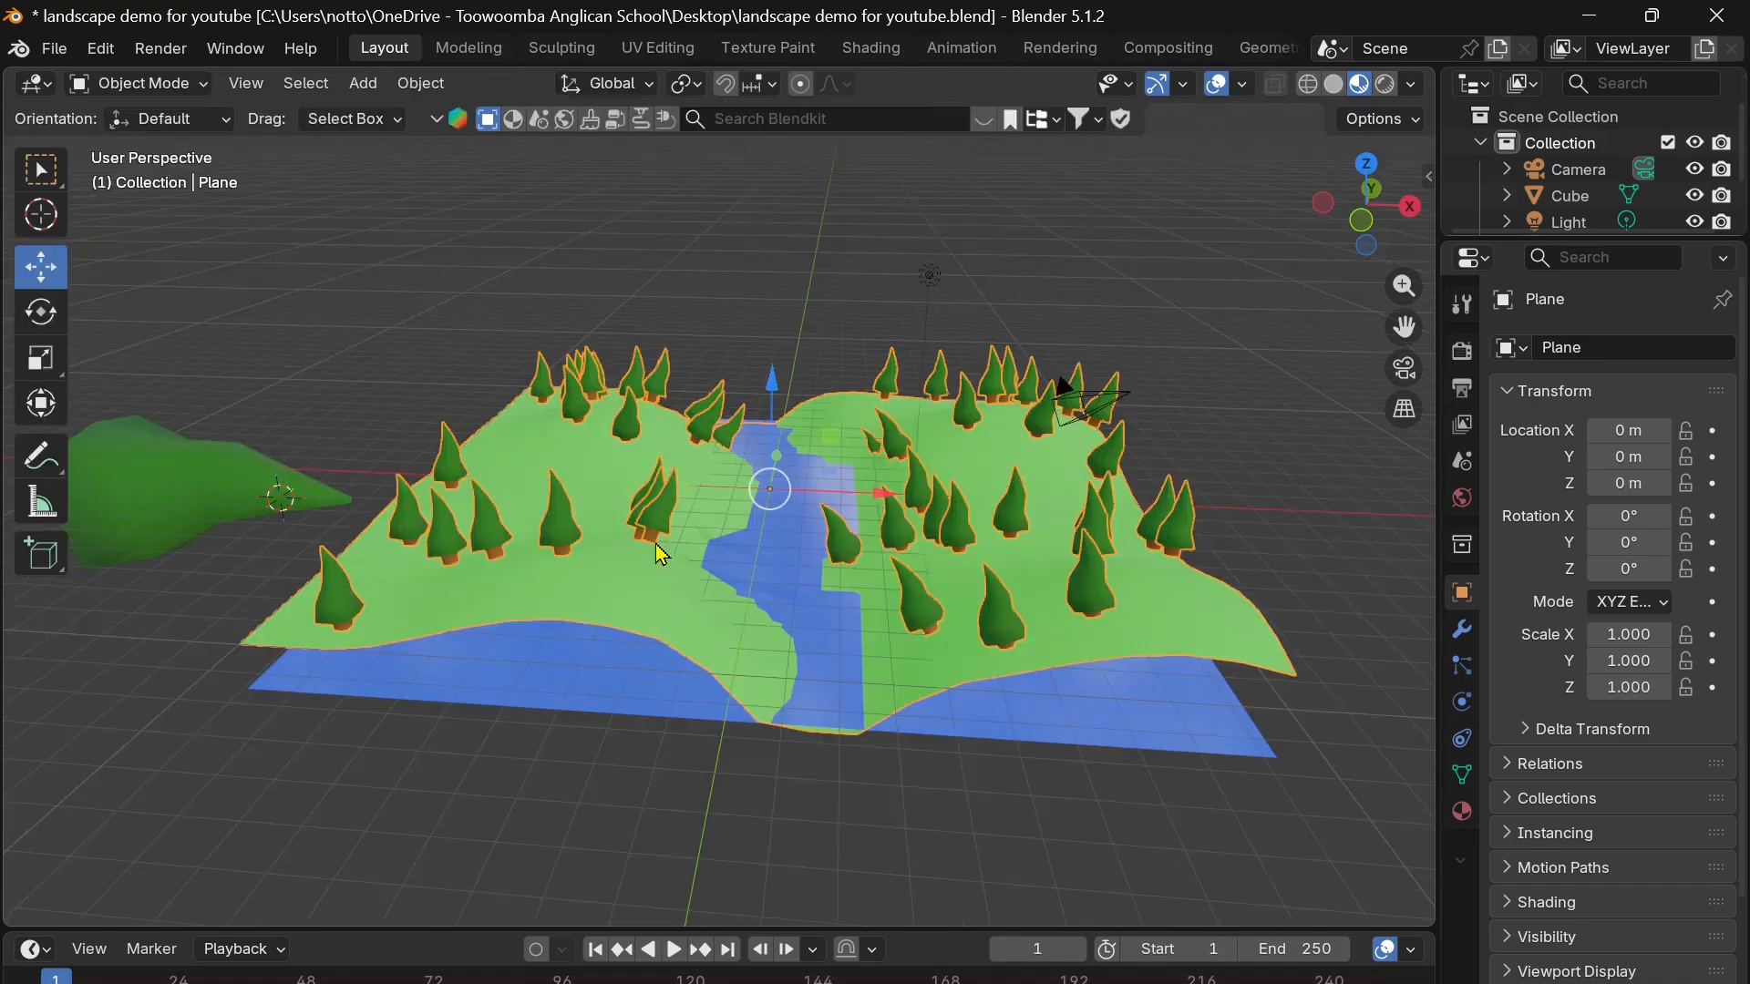
- Set the trees particle system's Scale Randomness to 0.540 and its render Scale to 0.040
middle_drag(662, 553, 746, 594)
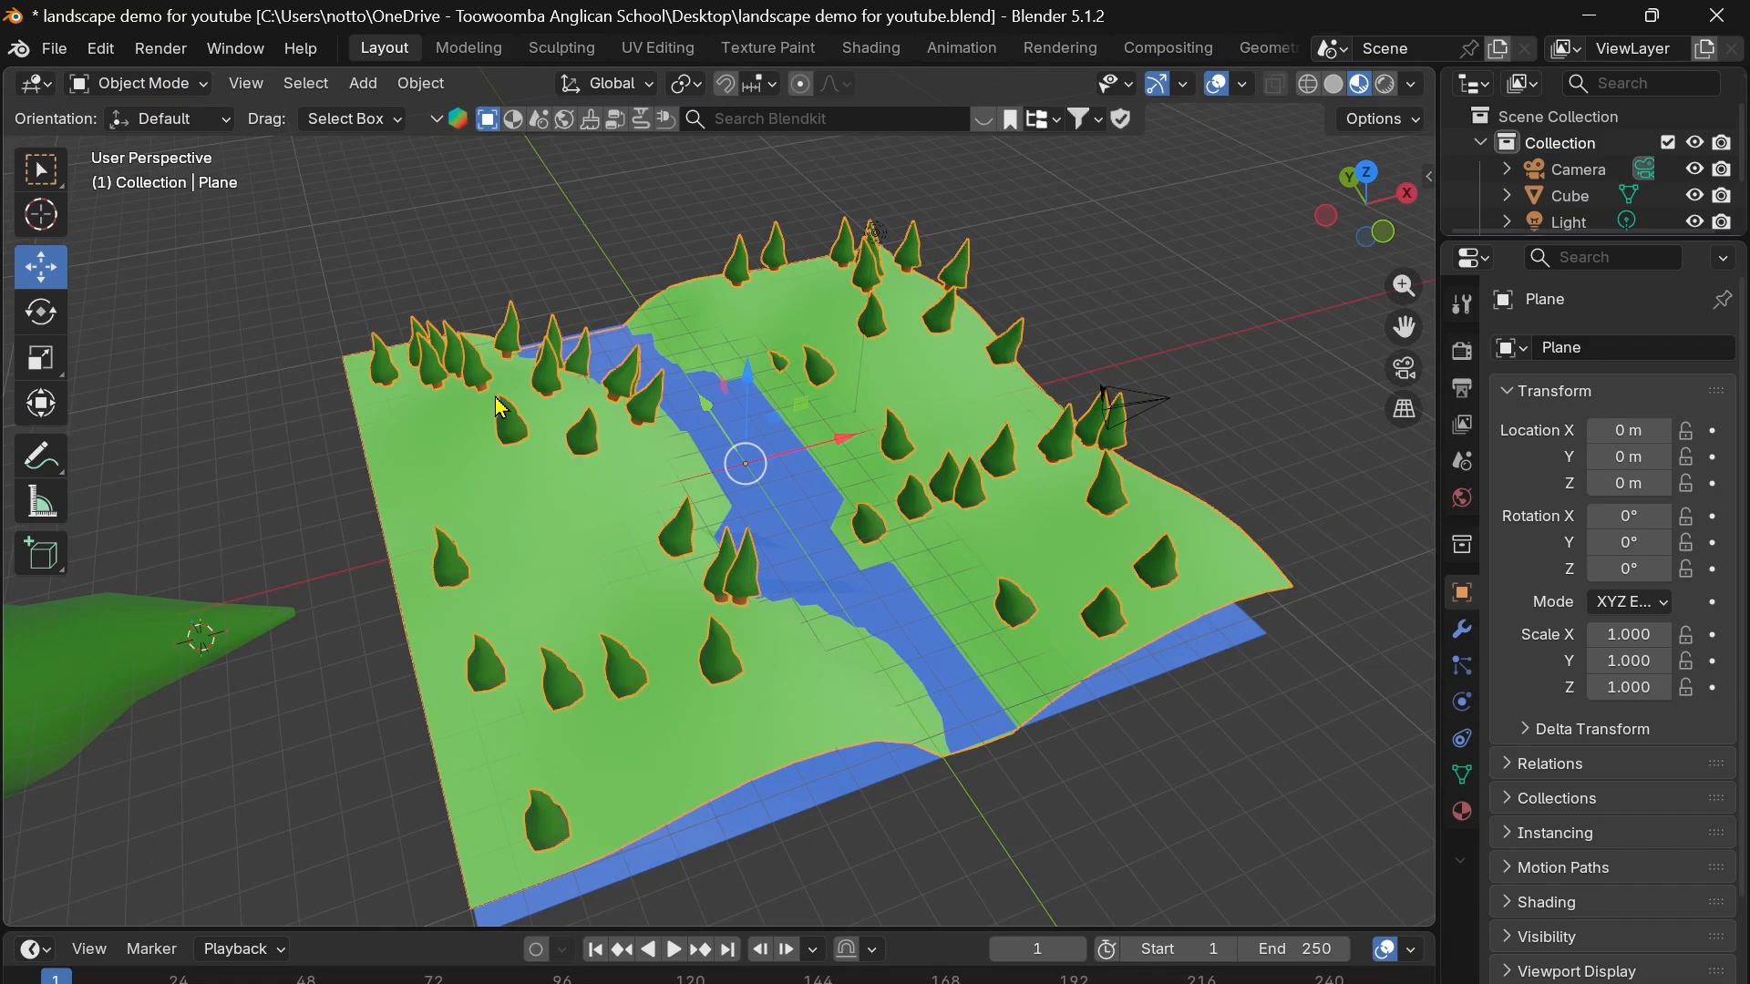
middle_drag(501, 407, 1473, 674)
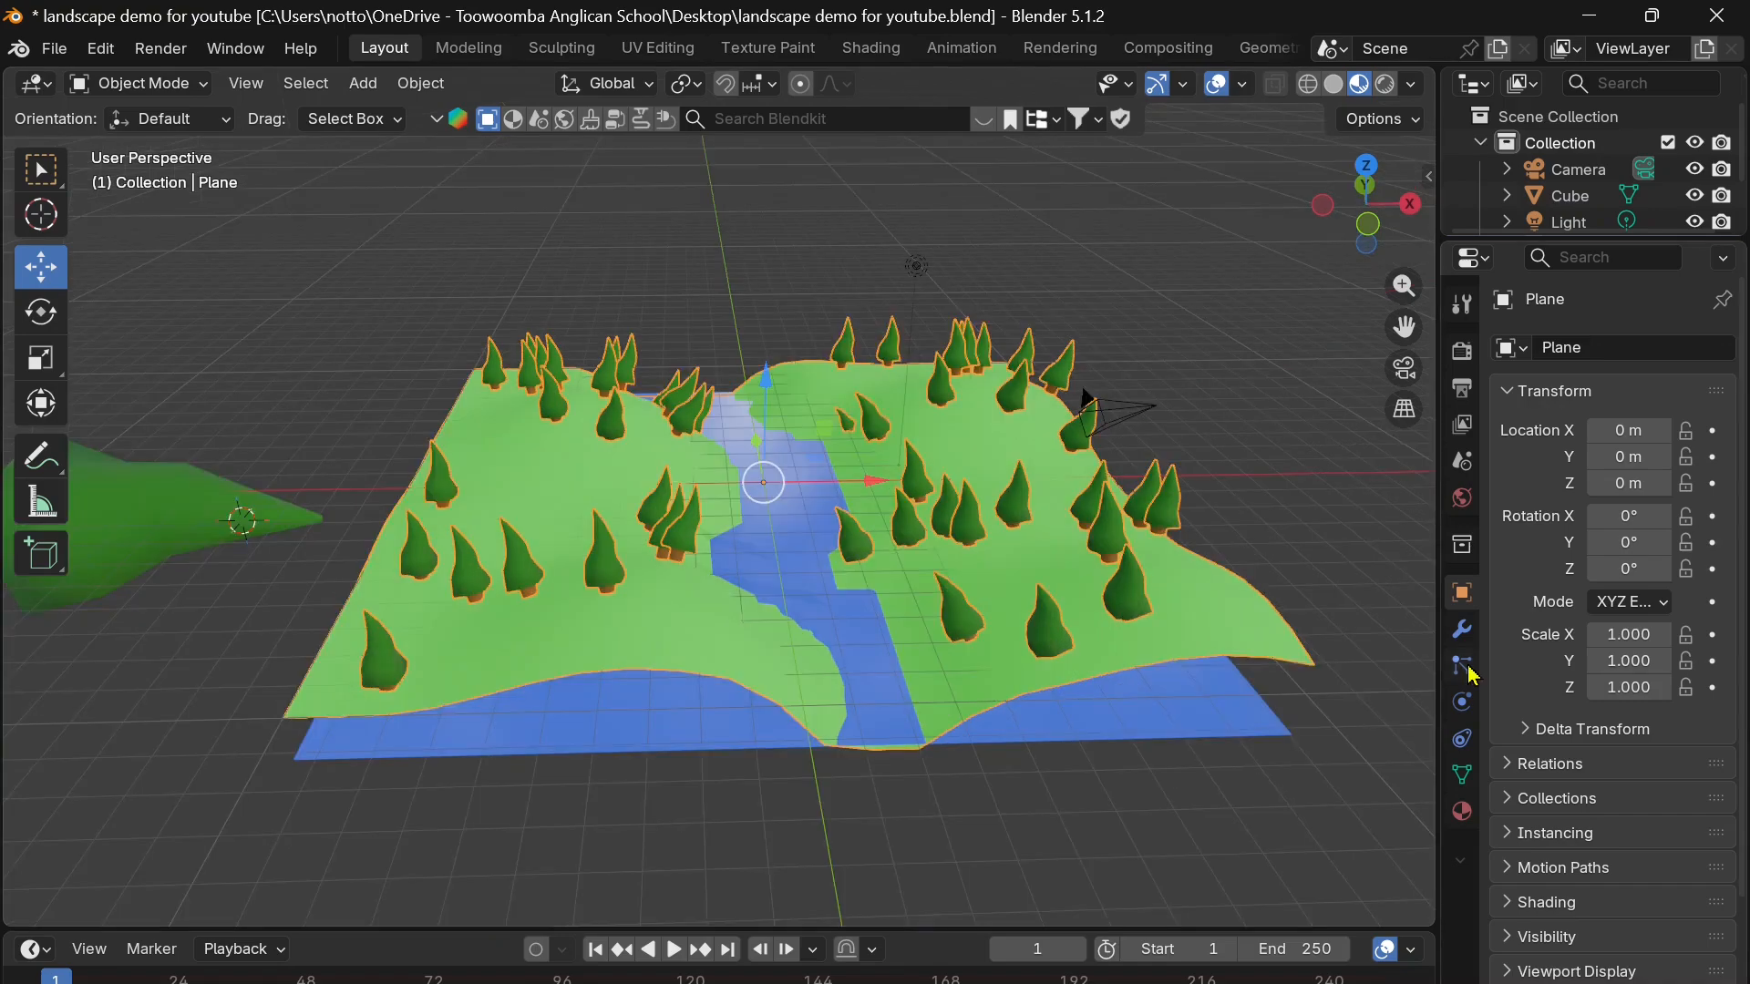
click(1467, 669)
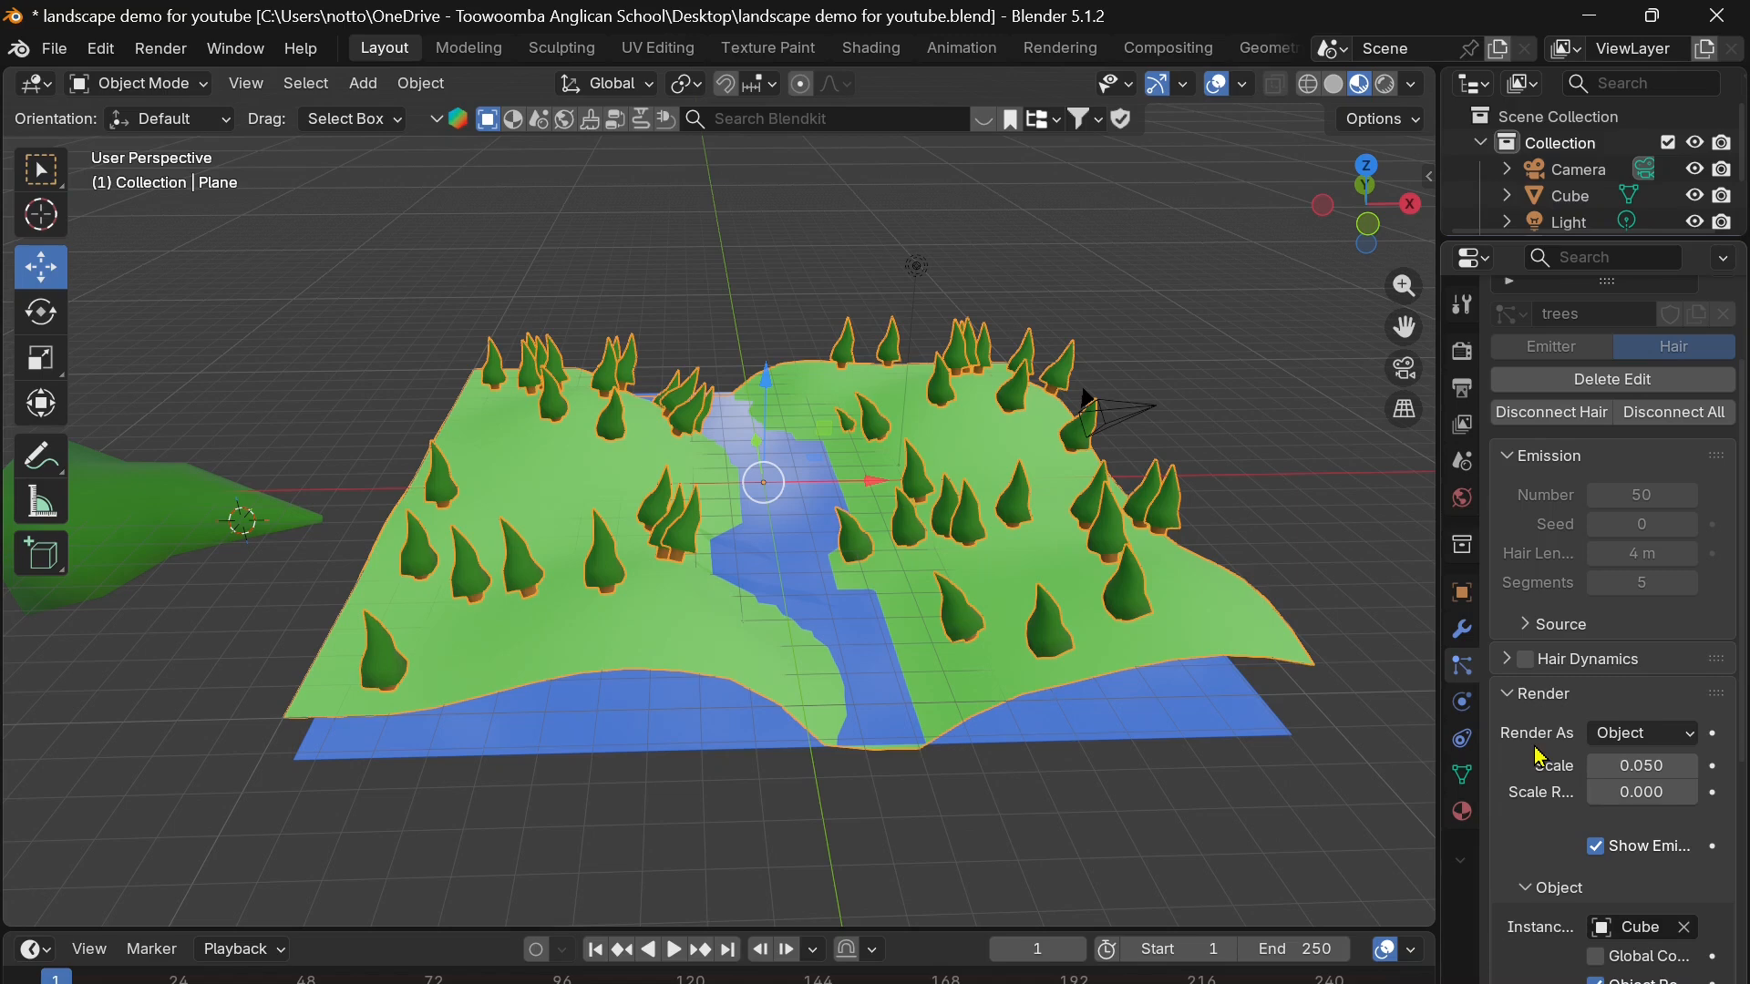
drag(1640, 792, 1641, 791)
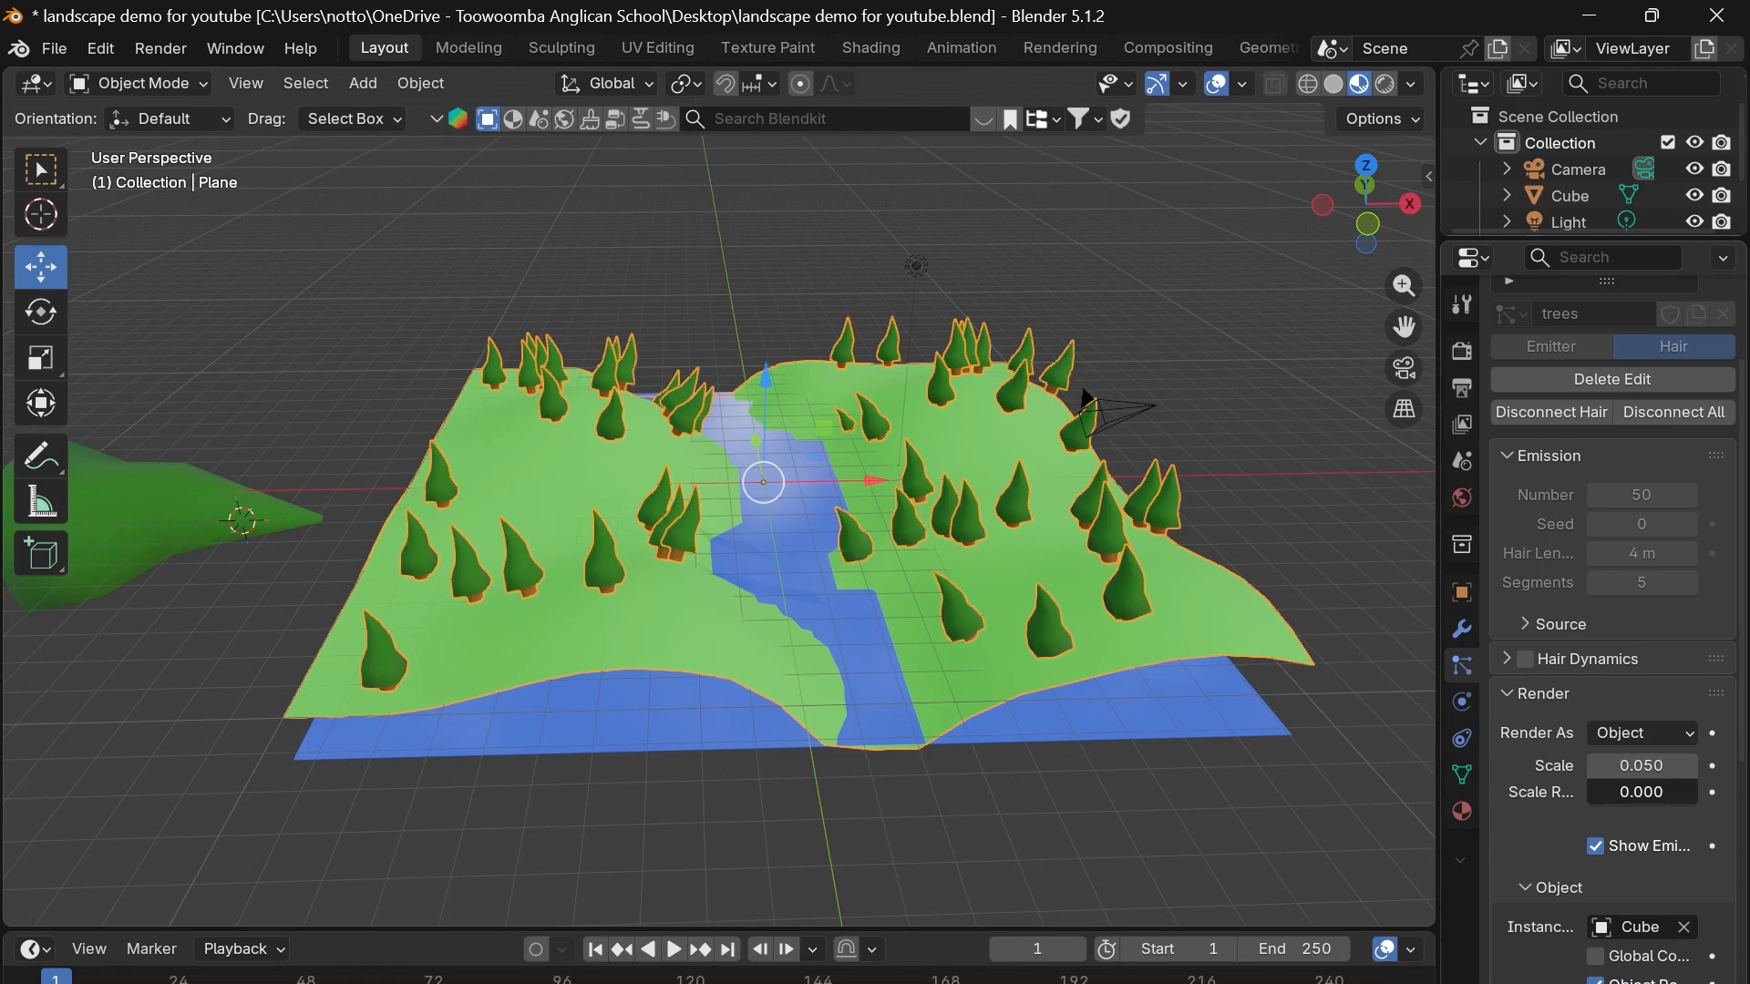
drag(1640, 792, 1634, 770)
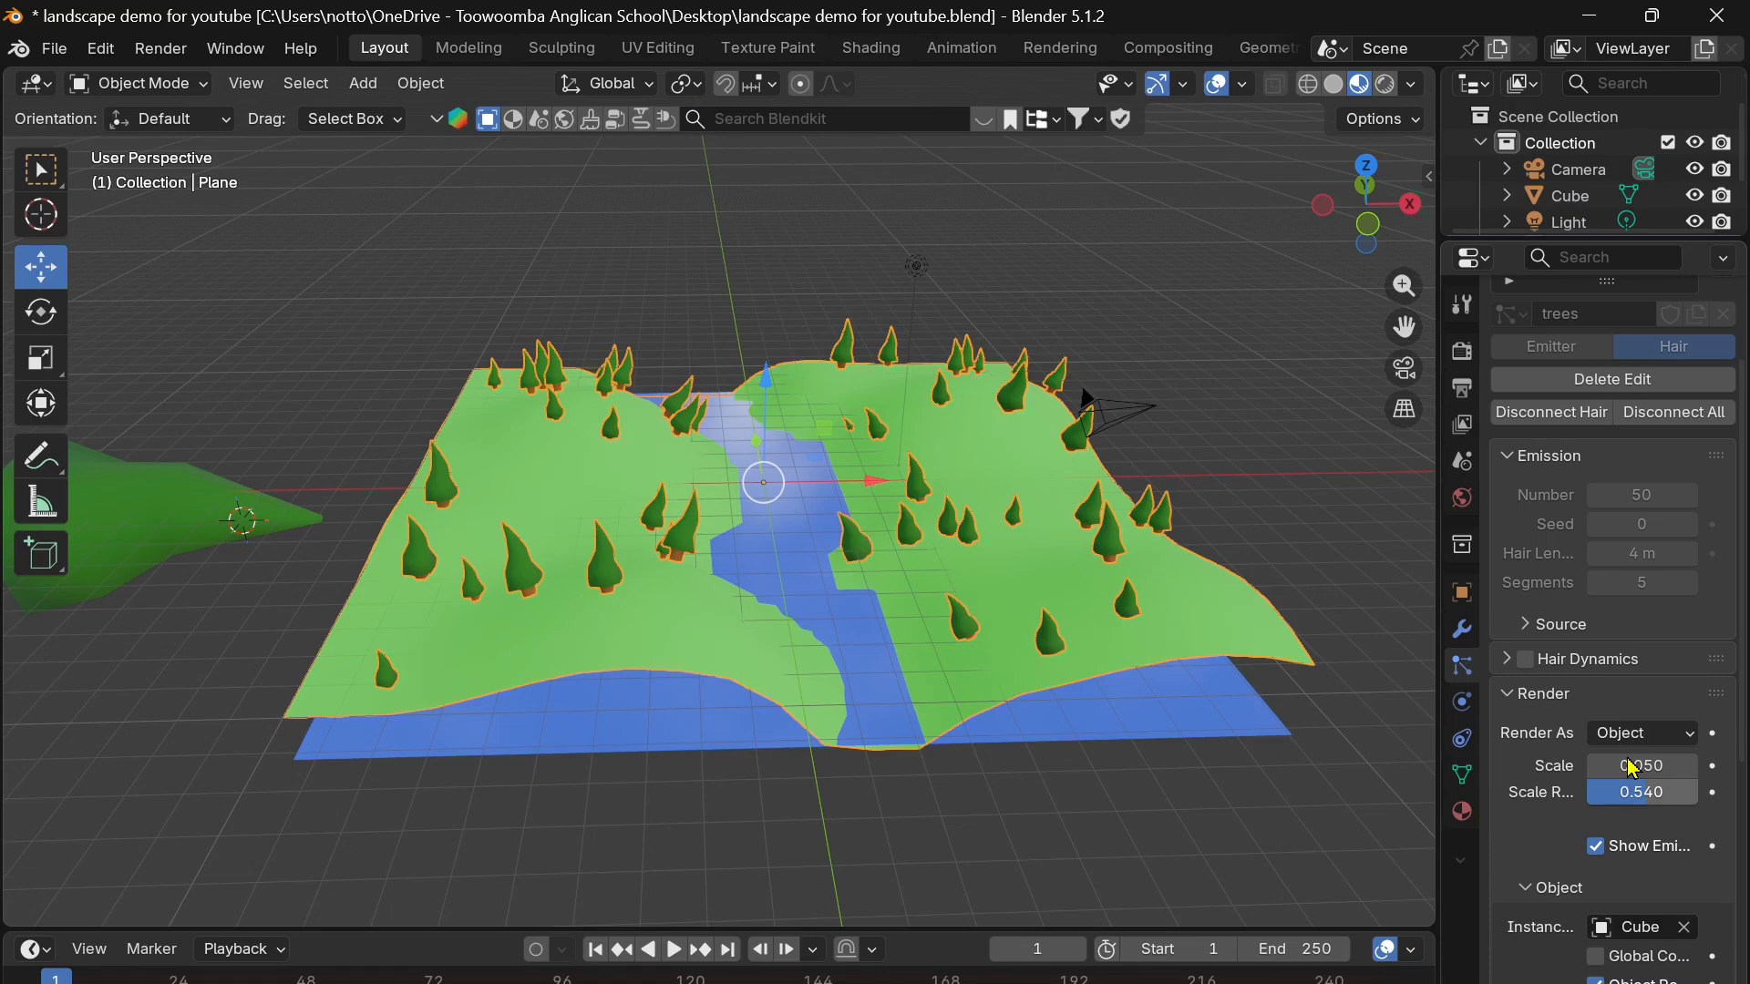
drag(1634, 768, 1613, 768)
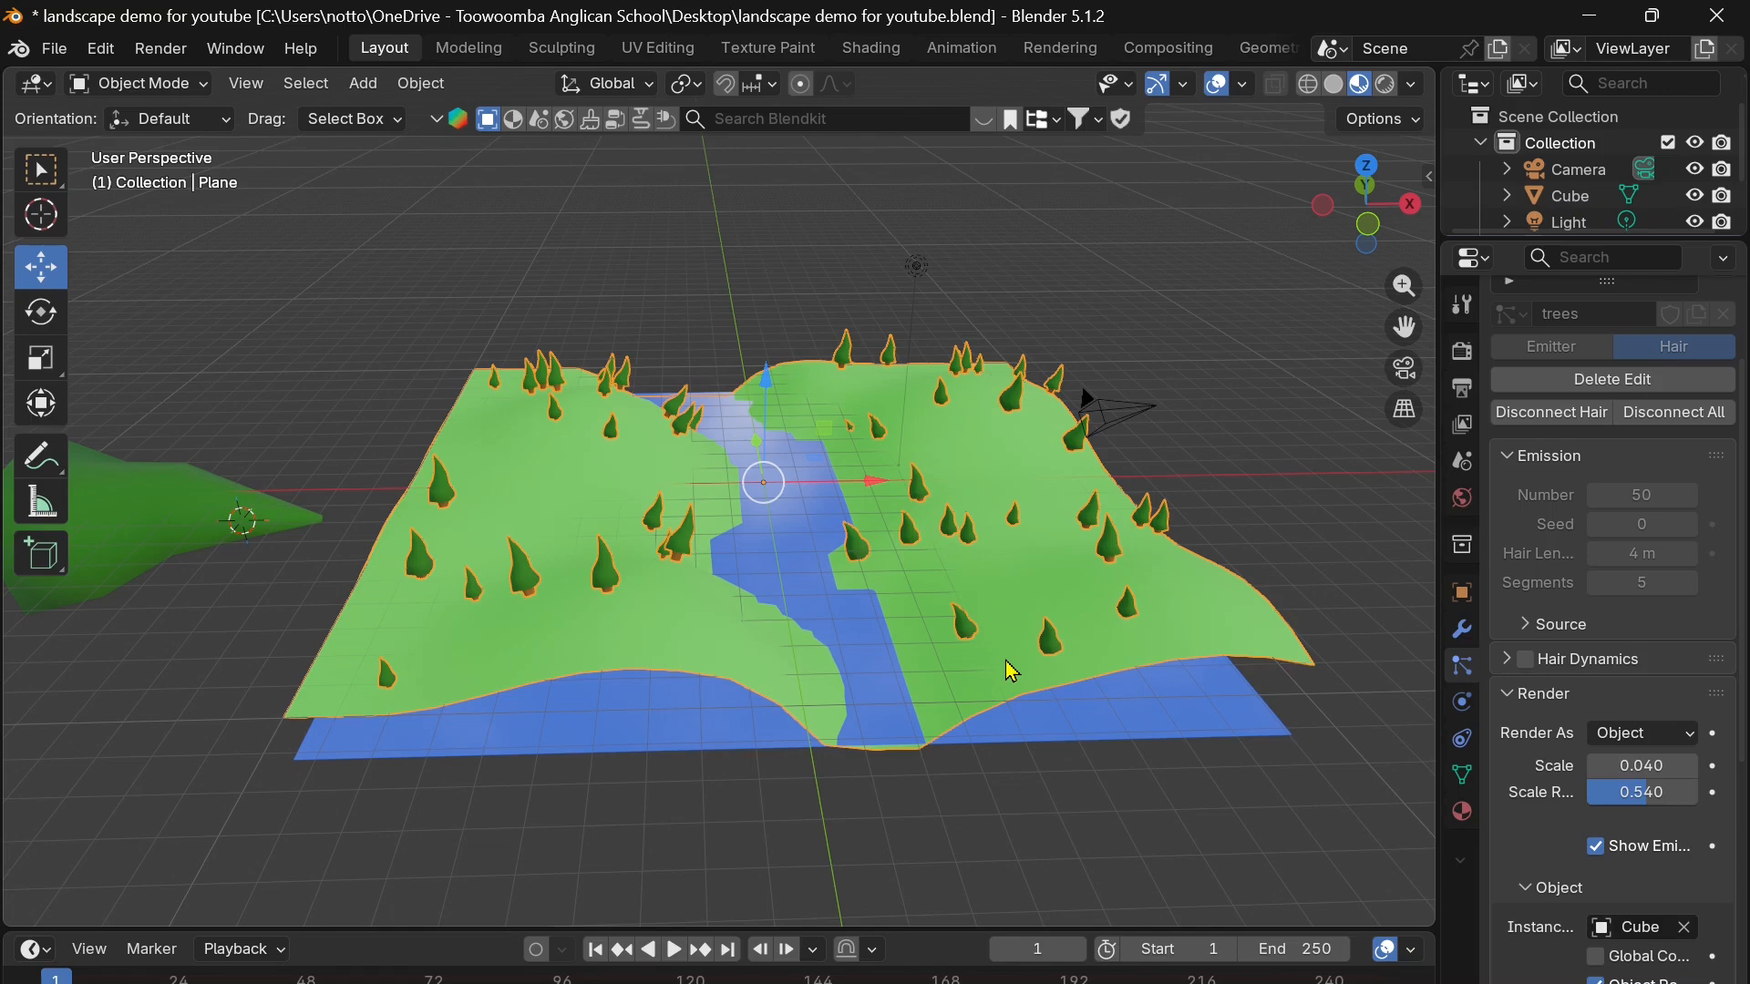
- Switch the terrain plane out of Particle Edit mode
middle_drag(1005, 660, 1009, 655)
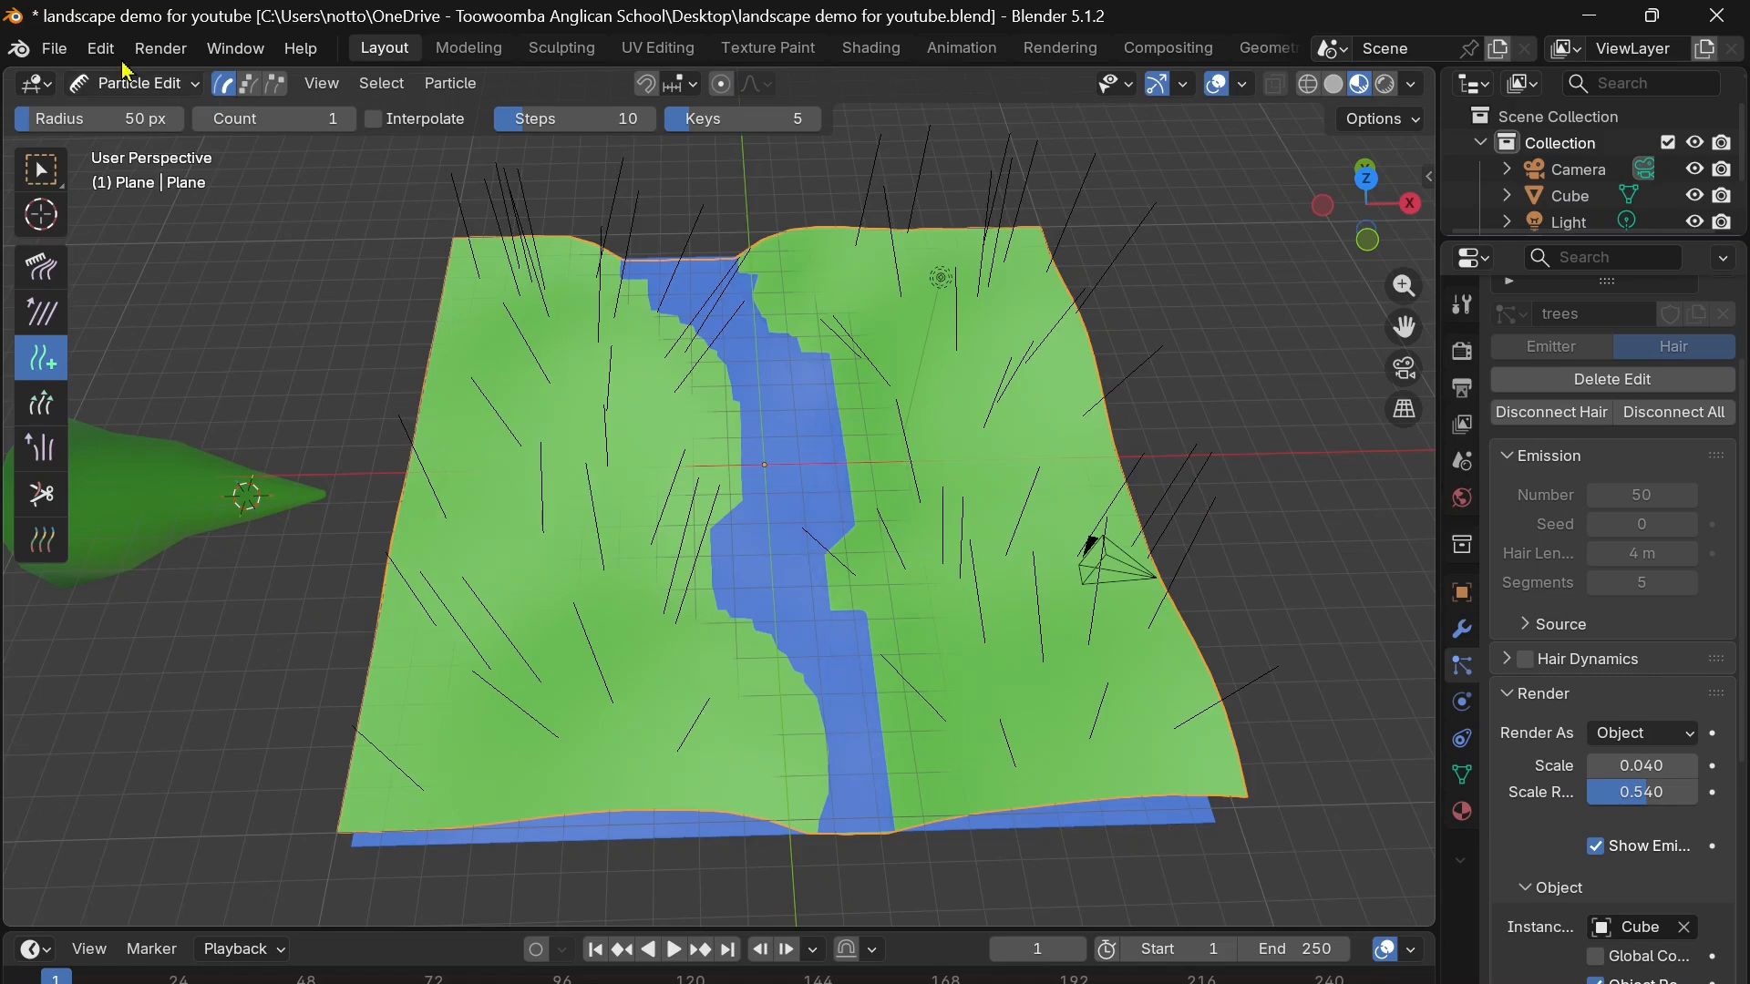
click(132, 83)
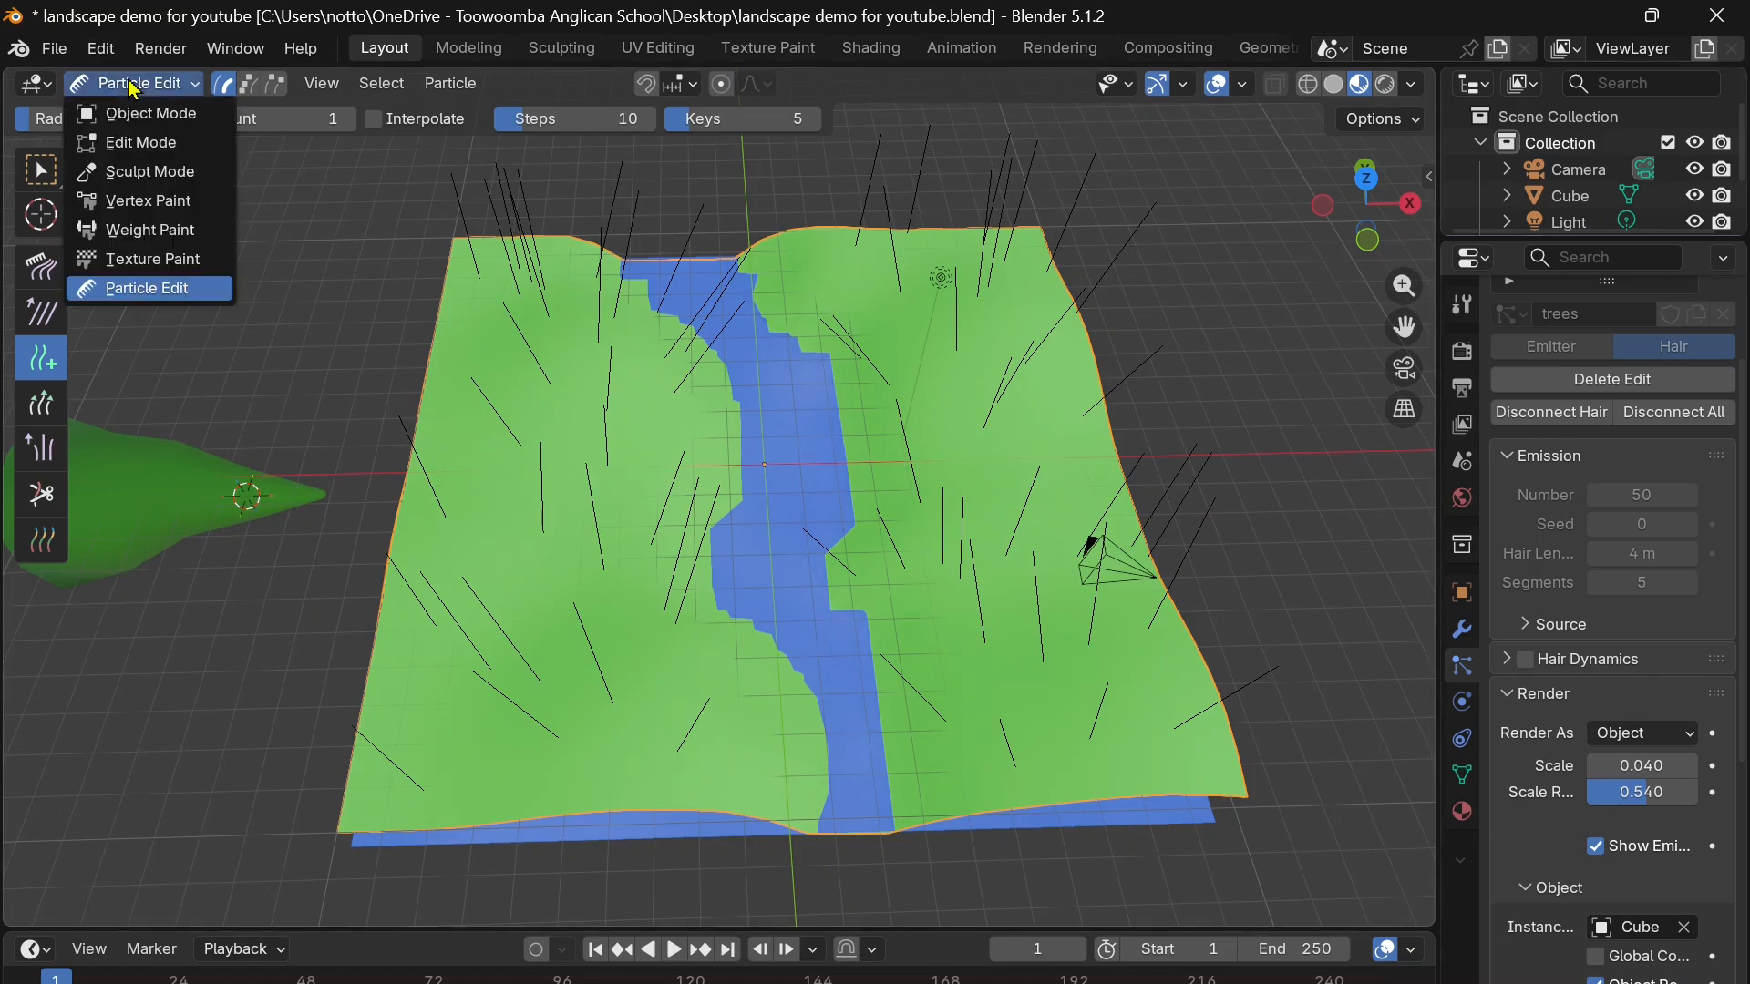